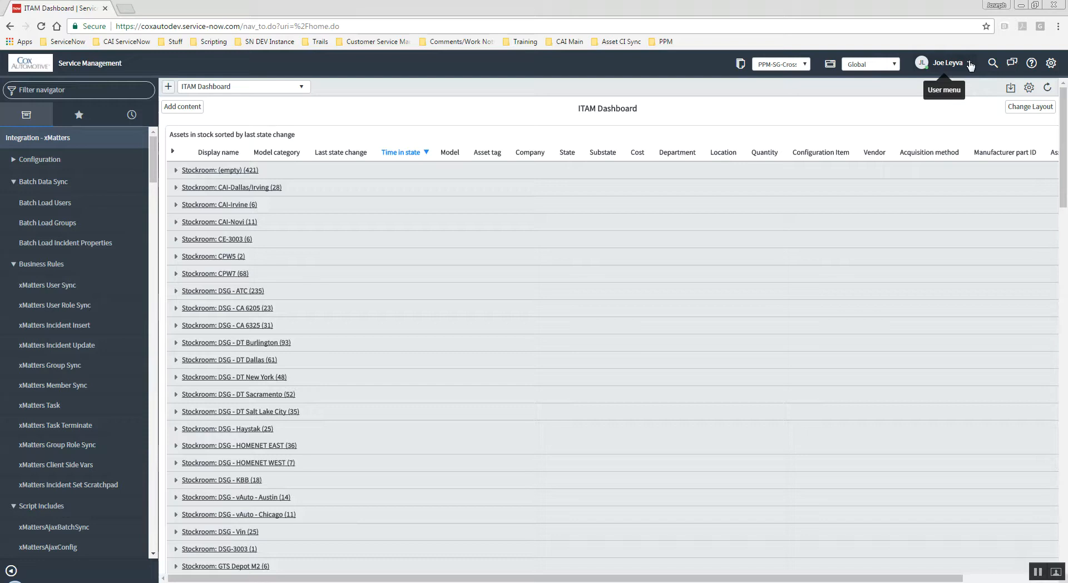
Impersonate another user chosen from the recent impersonations list.
{"action": "left_click", "coordinate": [970, 65]}
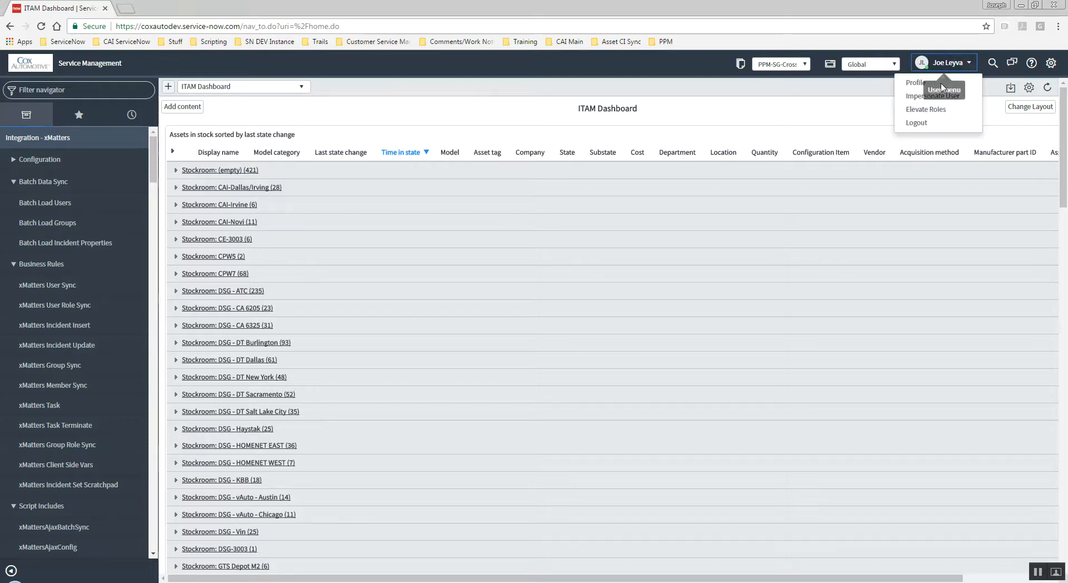
{"action": "left_click", "coordinate": [932, 96]}
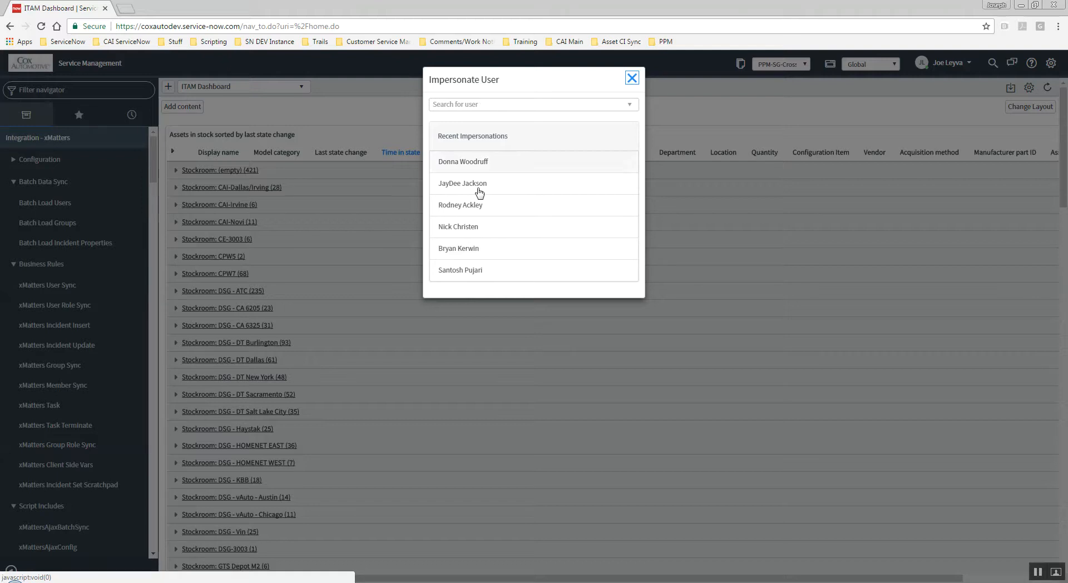
{"action": "left_click", "coordinate": [464, 254]}
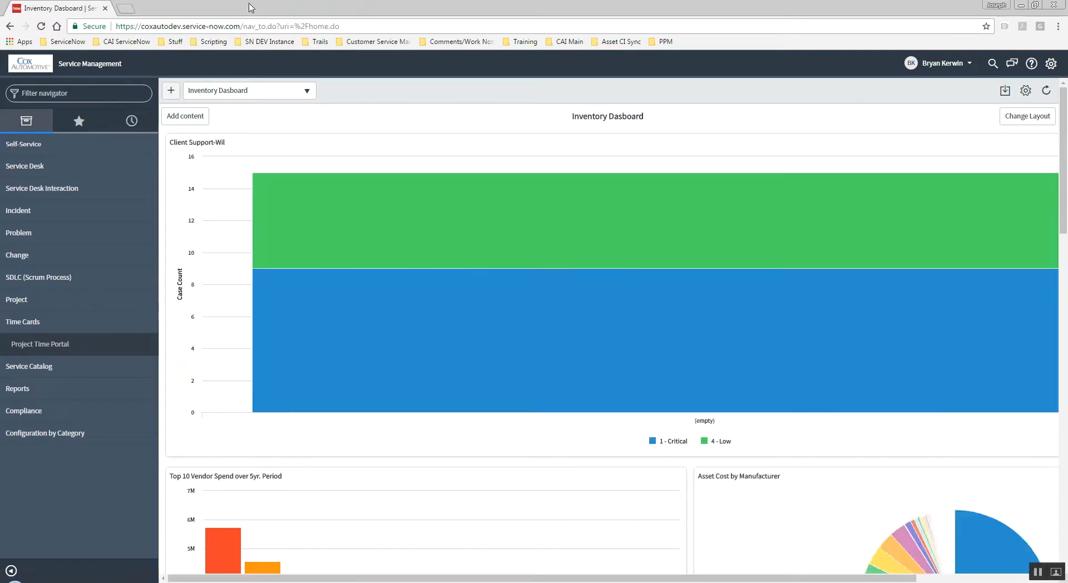
Go to the /ess service portal and open the Project Time Portal from its portals menu.
{"action": "left_click_drag", "start_coordinate": [243, 26], "coordinate": [355, 24]}
{"action": "type", "text": "ess"}
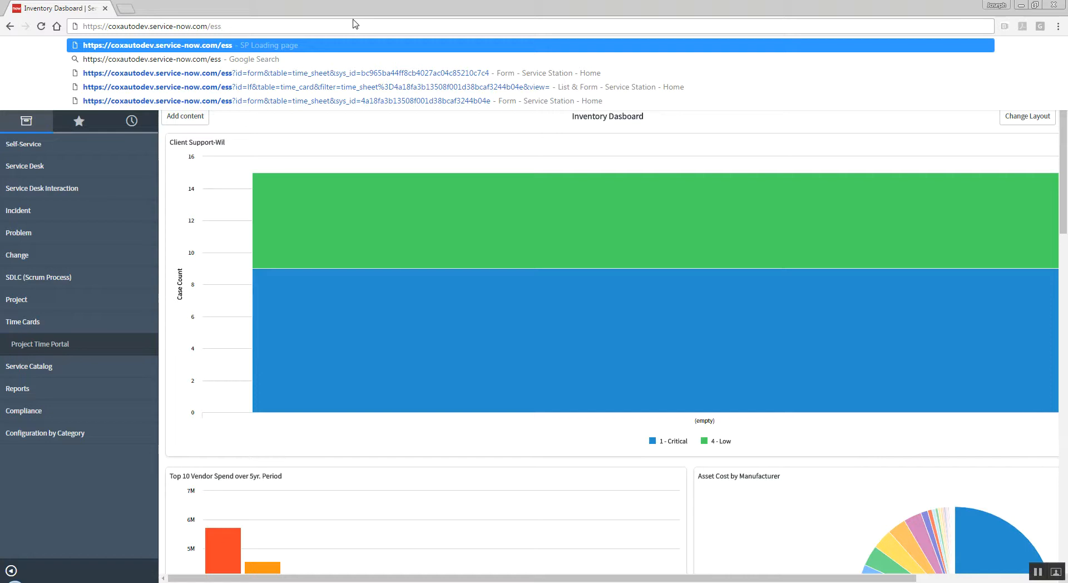
{"action": "key", "text": "Return"}
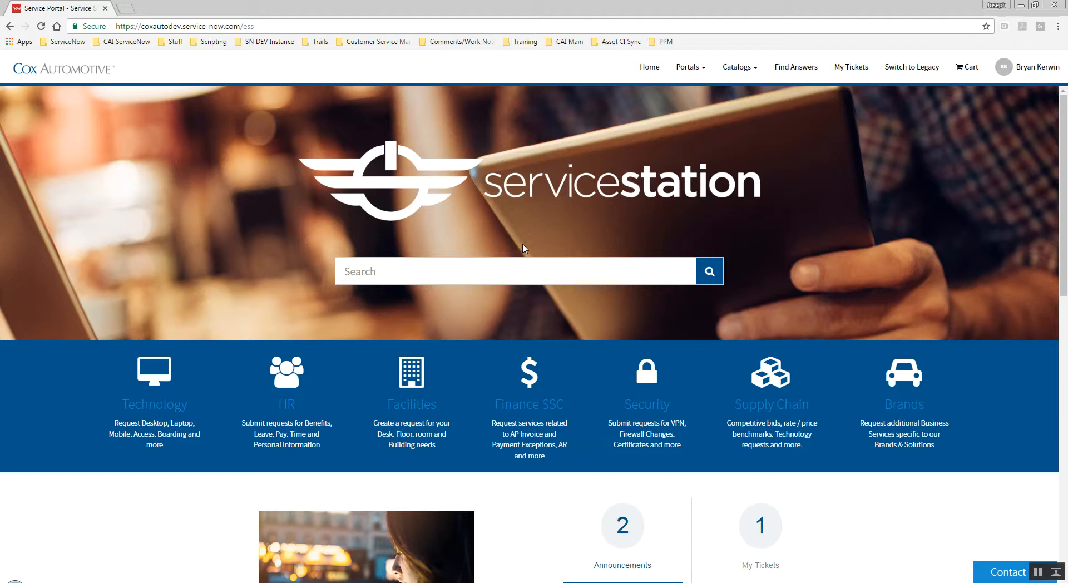
{"action": "left_click", "coordinate": [707, 69]}
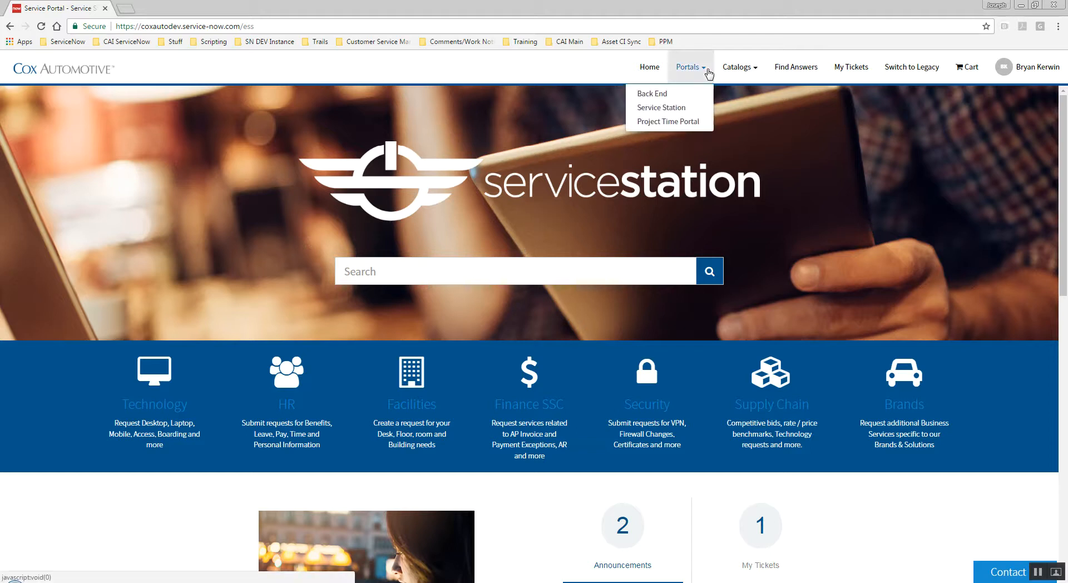
{"action": "left_click", "coordinate": [662, 122]}
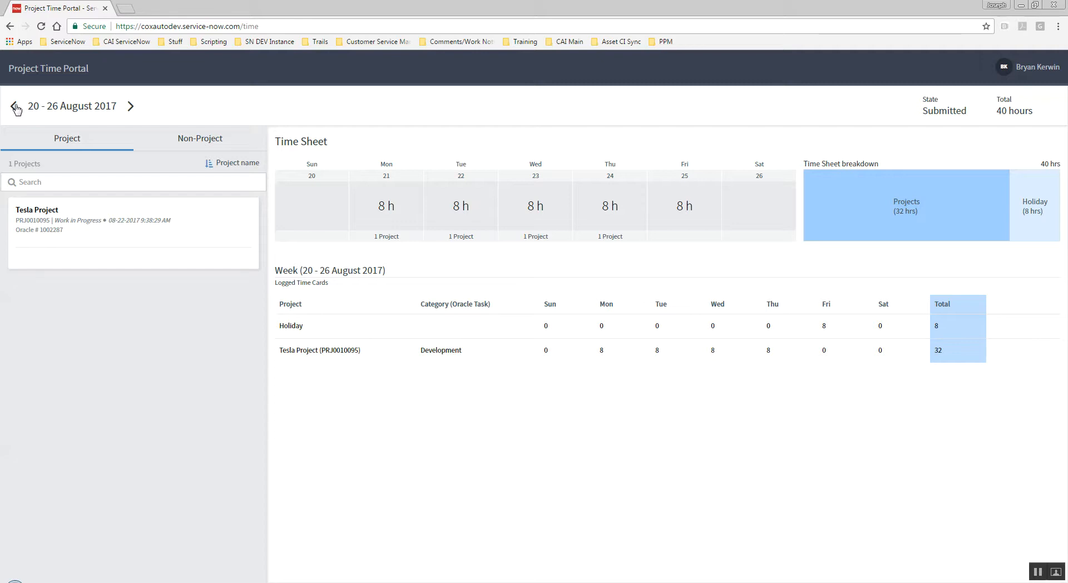
Browse the Project and Non-Project tabs and the time sheet breakdown for the current week.
{"action": "left_click", "coordinate": [202, 139]}
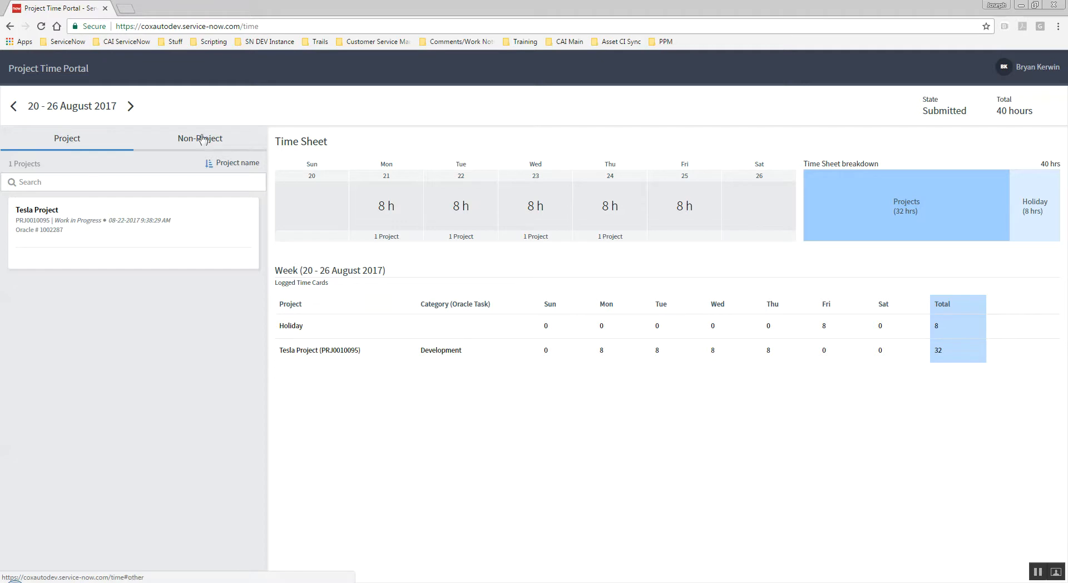
{"action": "left_click", "coordinate": [75, 141]}
{"action": "mouse_move", "coordinate": [25, 220]}
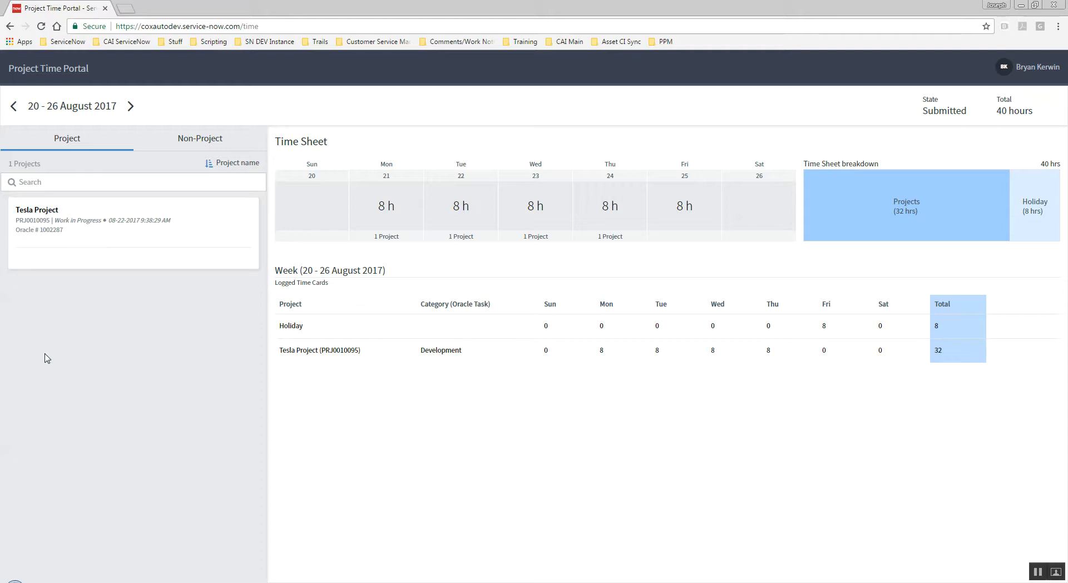
{"action": "mouse_move", "coordinate": [47, 239]}
{"action": "left_click", "coordinate": [199, 140]}
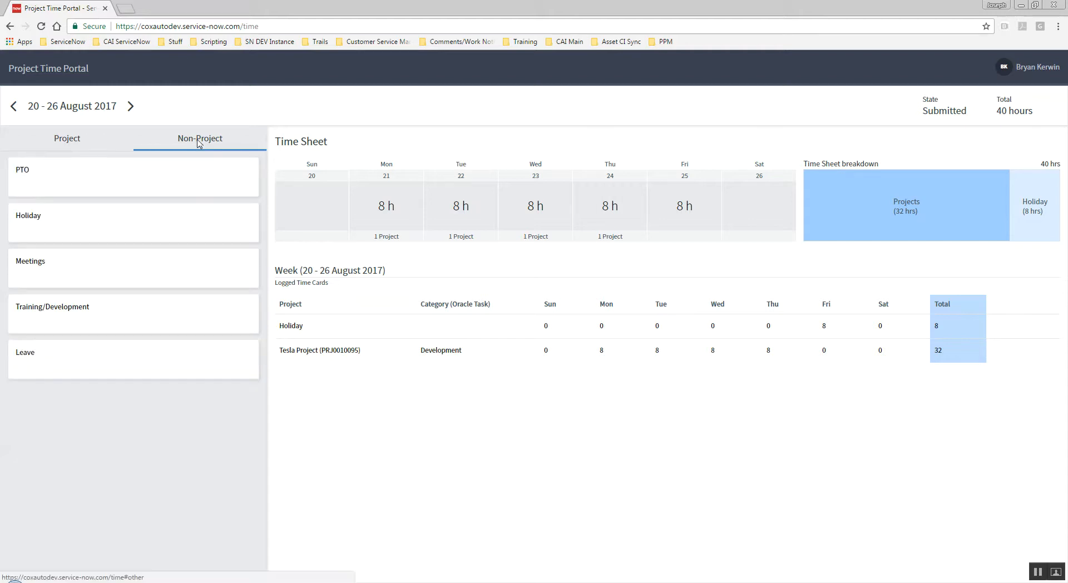
{"action": "mouse_move", "coordinate": [36, 184]}
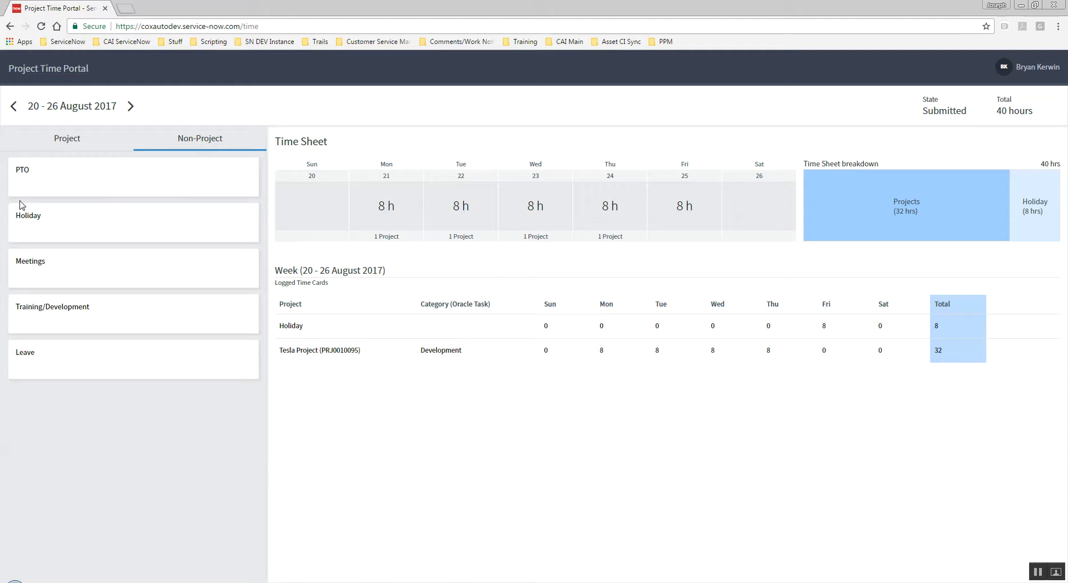
{"action": "mouse_move", "coordinate": [122, 172]}
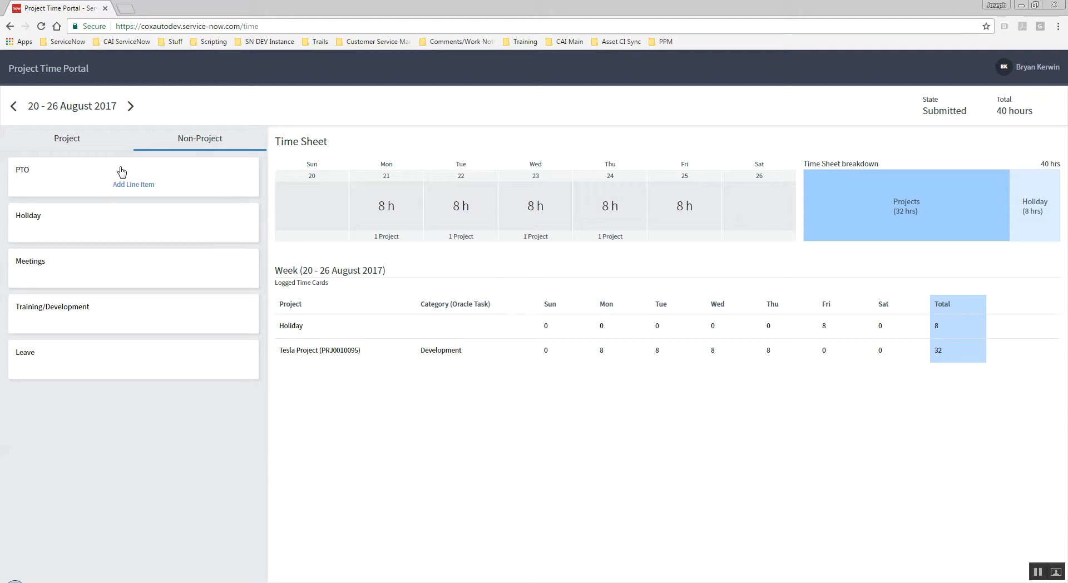
{"action": "left_click", "coordinate": [66, 140]}
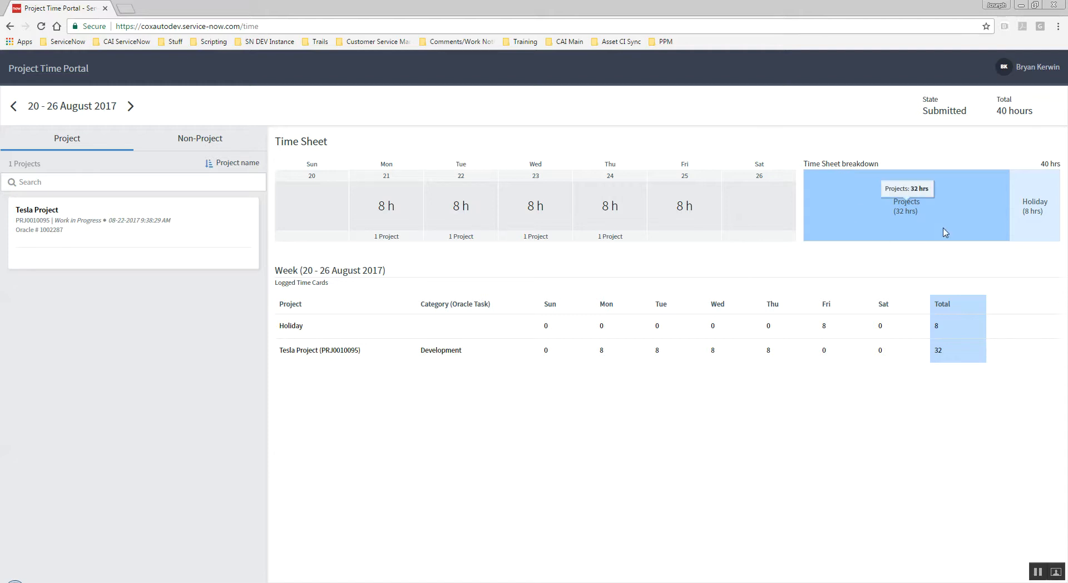
{"action": "mouse_move", "coordinate": [1022, 229]}
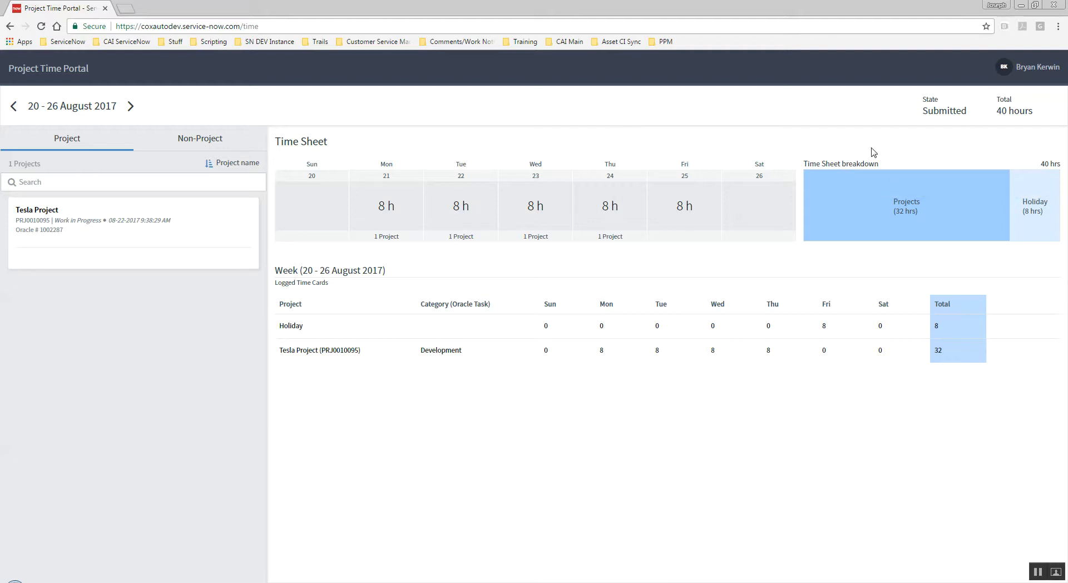
Move to the next week and copy the 08-20-2017 time sheet into it.
{"action": "left_click", "coordinate": [131, 107]}
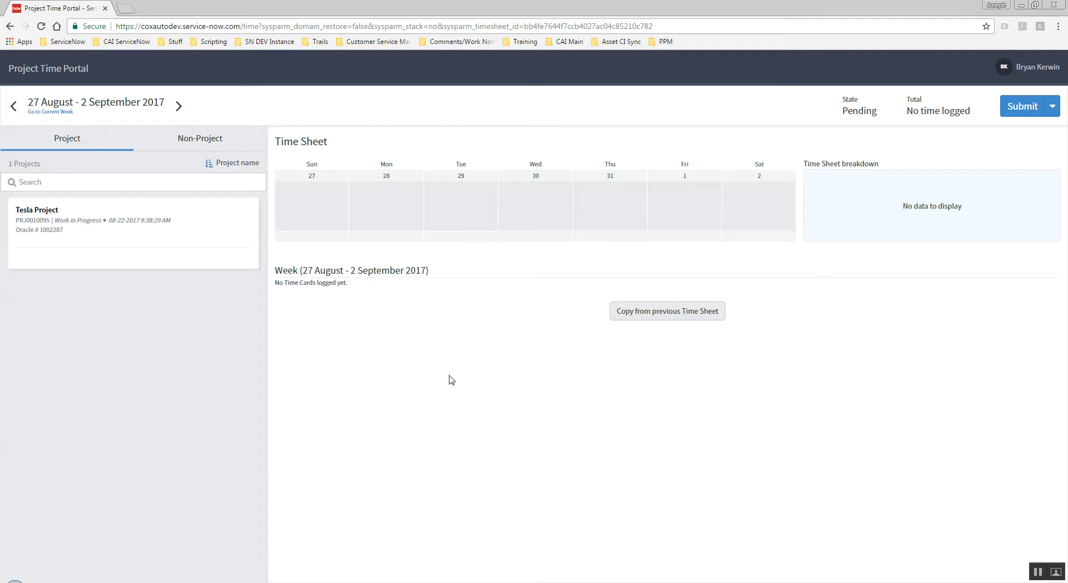
{"action": "left_click", "coordinate": [684, 321]}
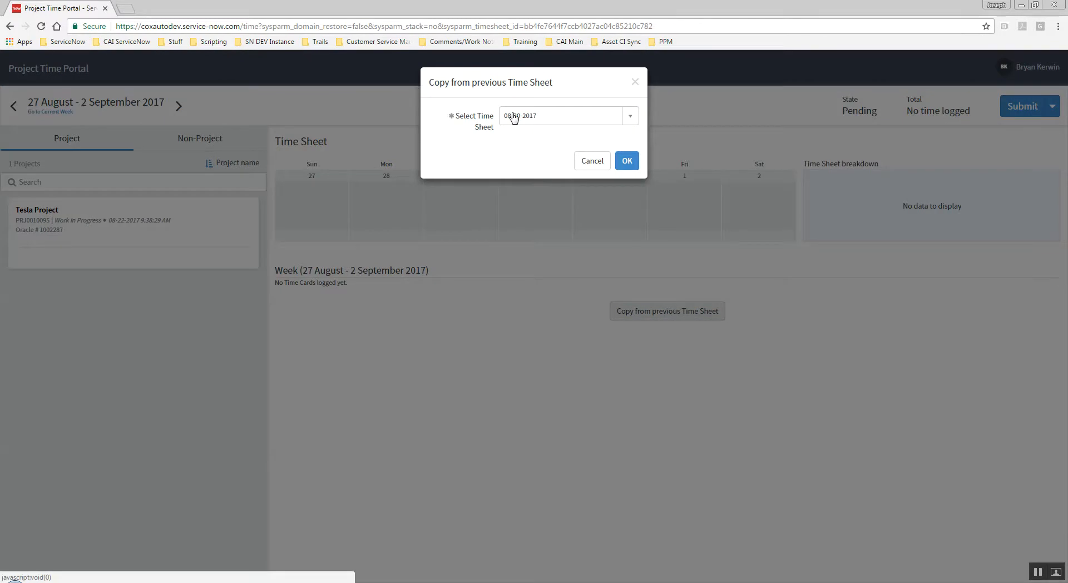
{"action": "left_click", "coordinate": [632, 165]}
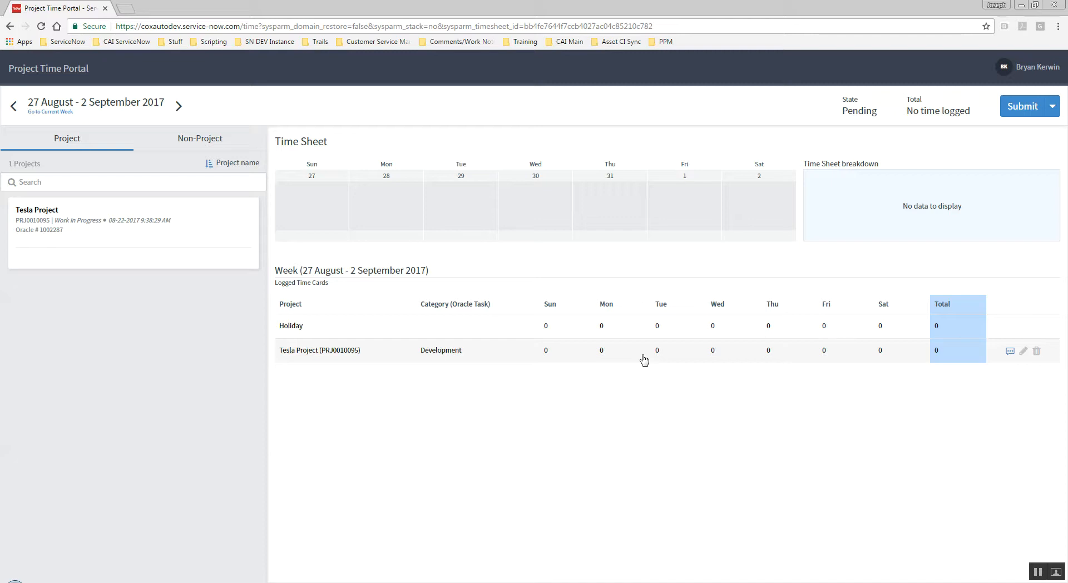
Enter 8 hours of Holiday on Friday.
{"action": "left_click", "coordinate": [626, 326]}
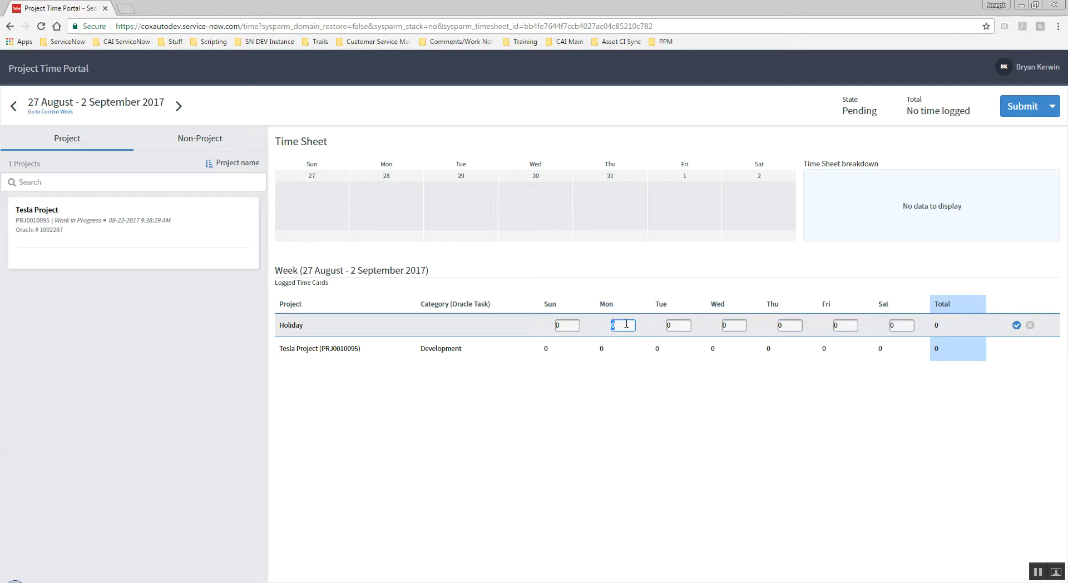
{"action": "left_click", "coordinate": [845, 326]}
{"action": "type", "text": "8"}
{"action": "key", "text": "Return"}
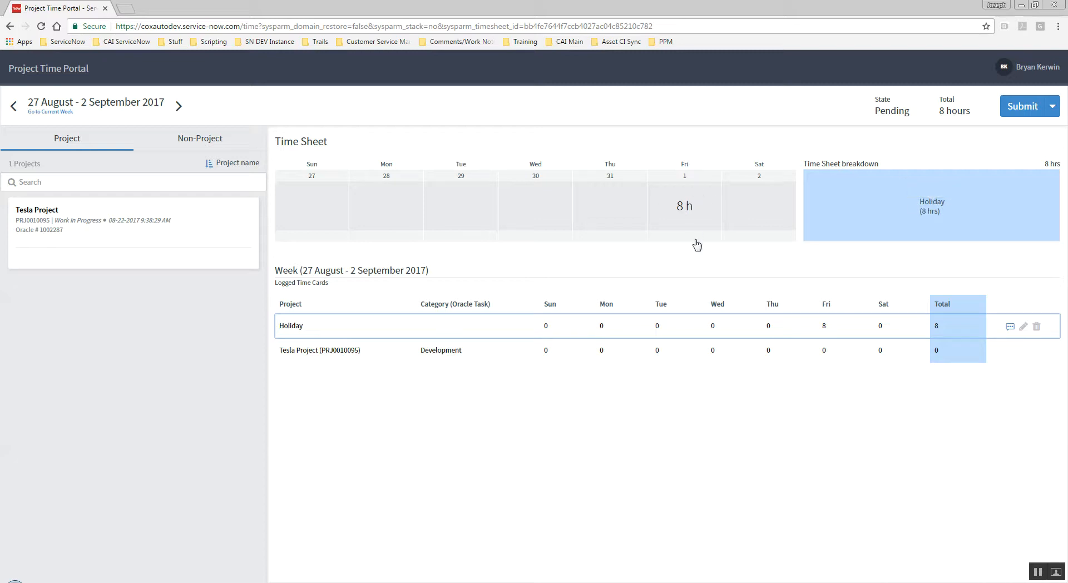
Log 8 hours each on Monday and Tuesday for the Tesla Project Development line.
{"action": "left_click", "coordinate": [588, 357]}
{"action": "left_click", "coordinate": [622, 349]}
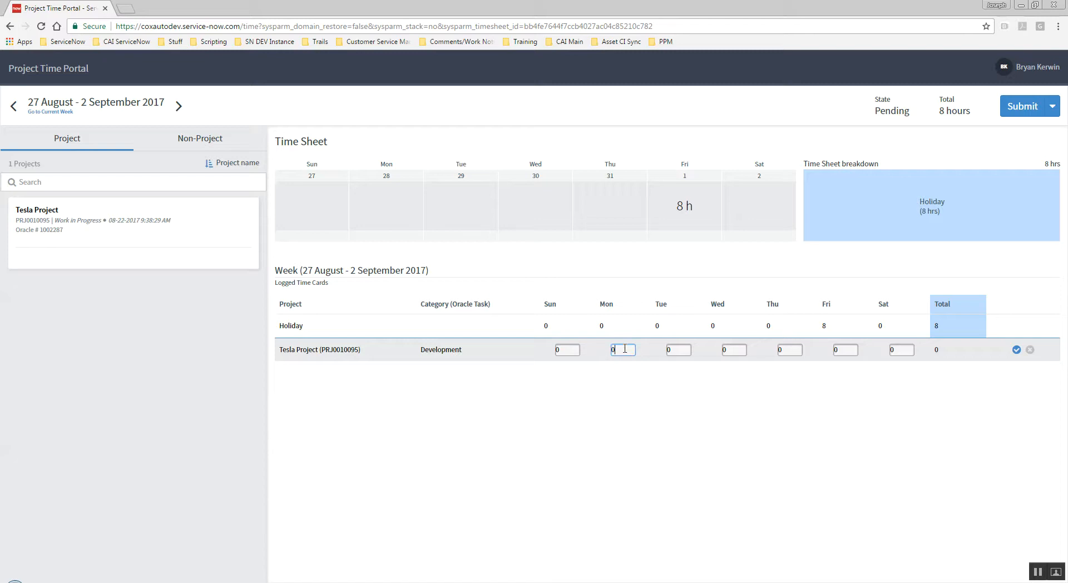
{"action": "key", "text": "BackSpace"}
{"action": "type", "text": "8"}
{"action": "key", "text": "Tab"}
{"action": "type", "text": "8"}
{"action": "key", "text": "Return"}
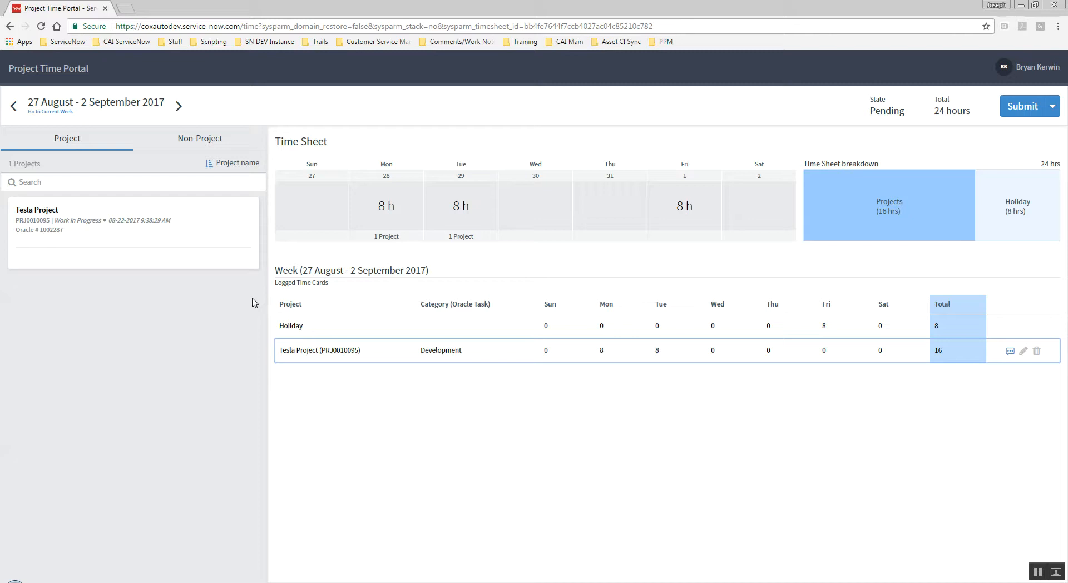
Add a Tesla Project line item with the Maintenance and Support category.
{"action": "mouse_move", "coordinate": [79, 229]}
{"action": "left_click", "coordinate": [128, 257]}
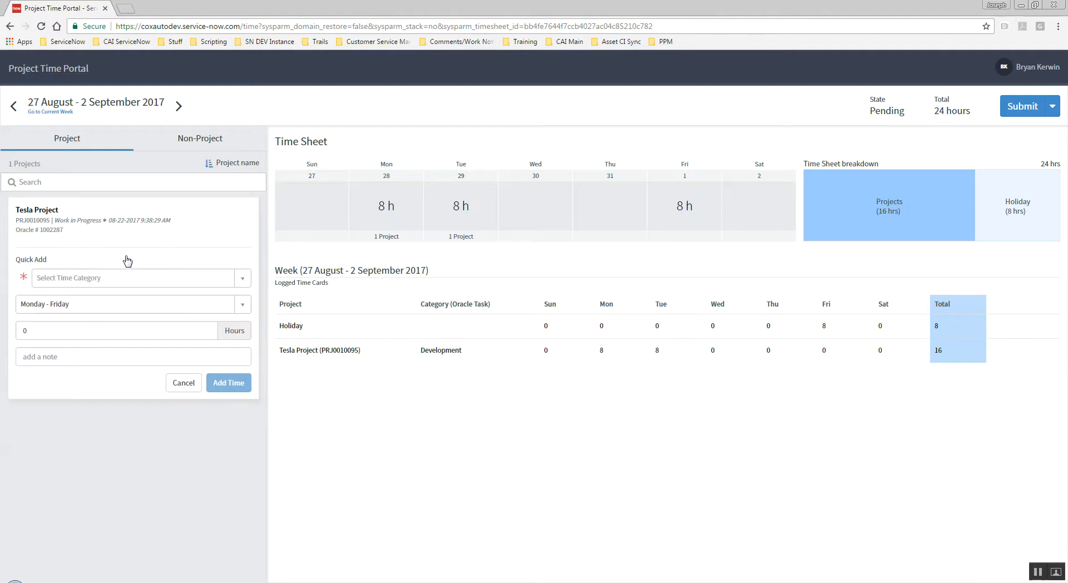
{"action": "left_click", "coordinate": [243, 280]}
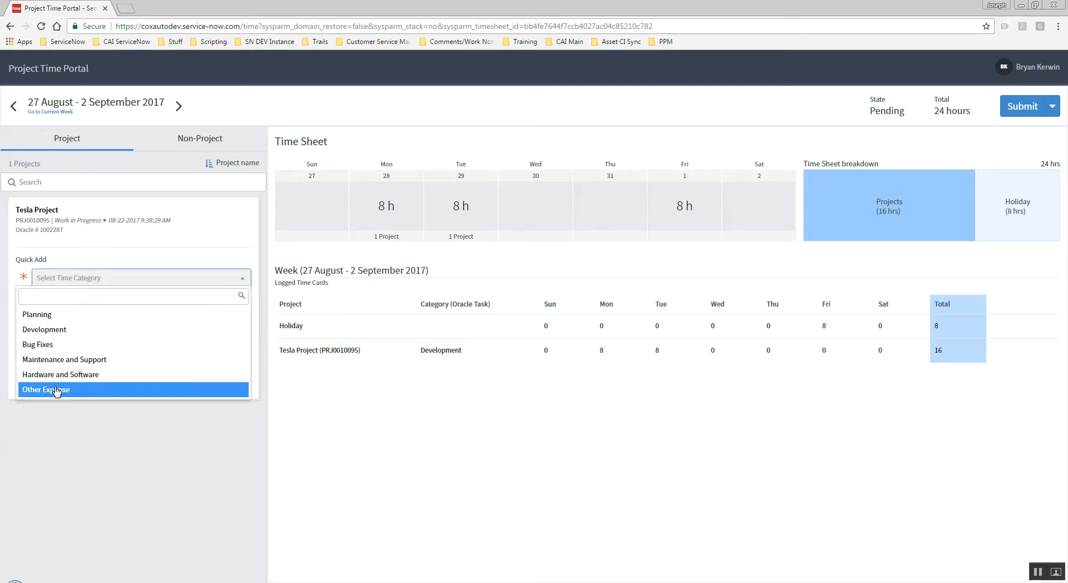
{"action": "left_click", "coordinate": [54, 359]}
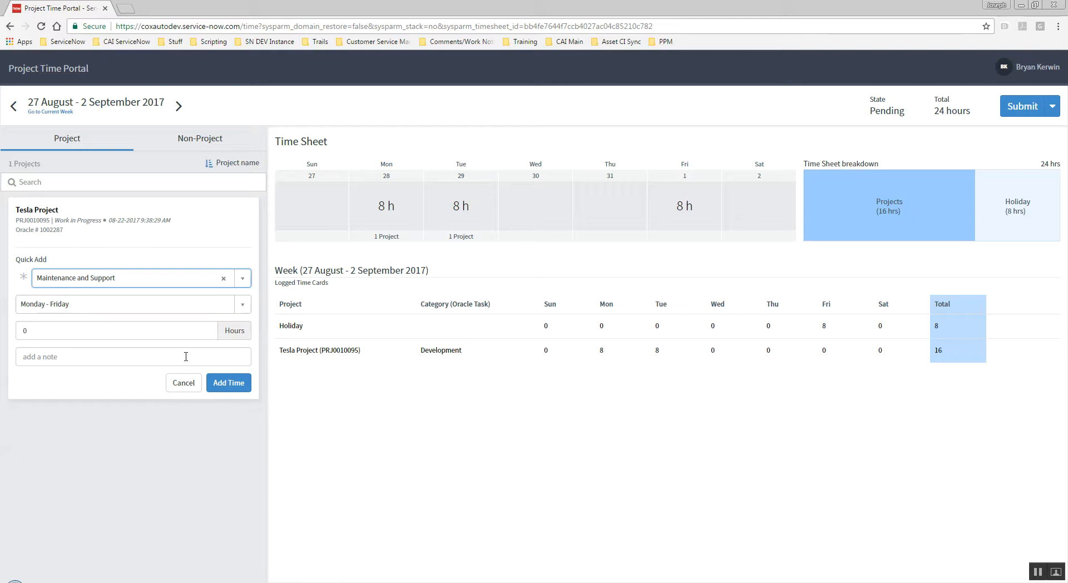
{"action": "left_click", "coordinate": [229, 383]}
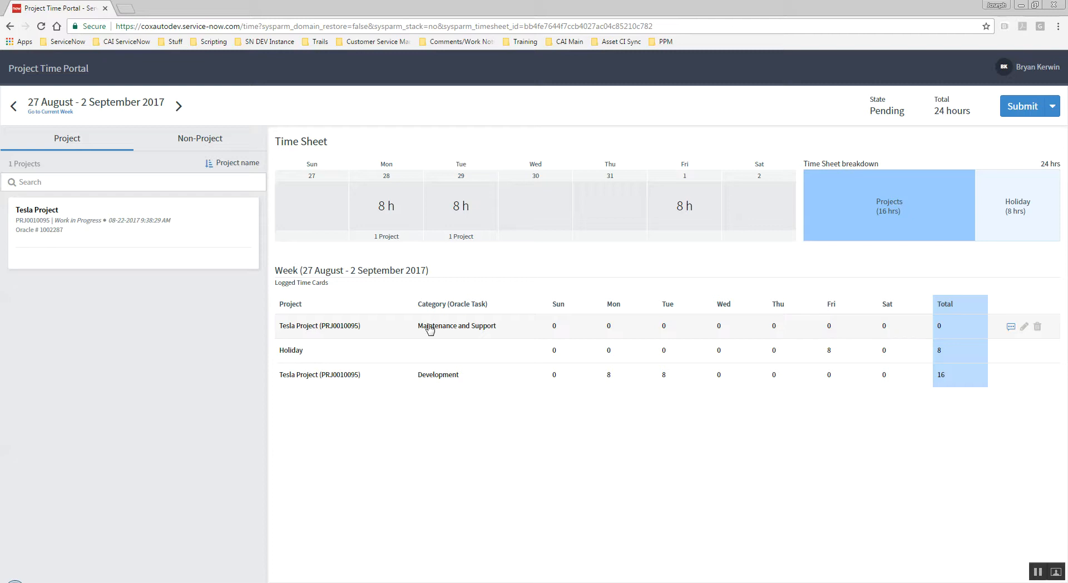
Enter 8 hours on Wednesday for the Maintenance and Support line.
{"action": "left_click", "coordinate": [717, 333]}
{"action": "type", "text": "8"}
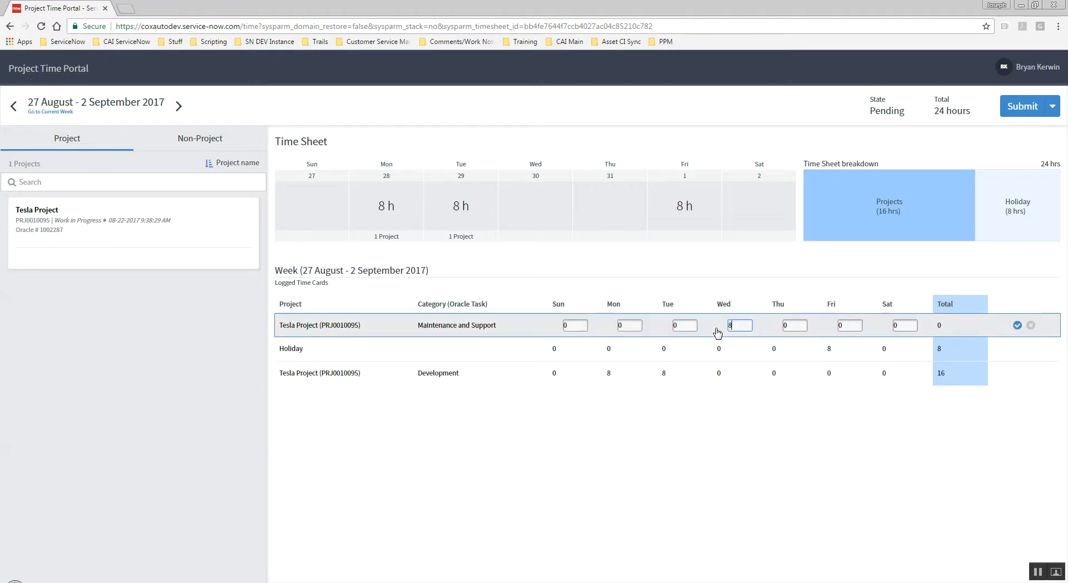
{"action": "key", "text": "Return"}
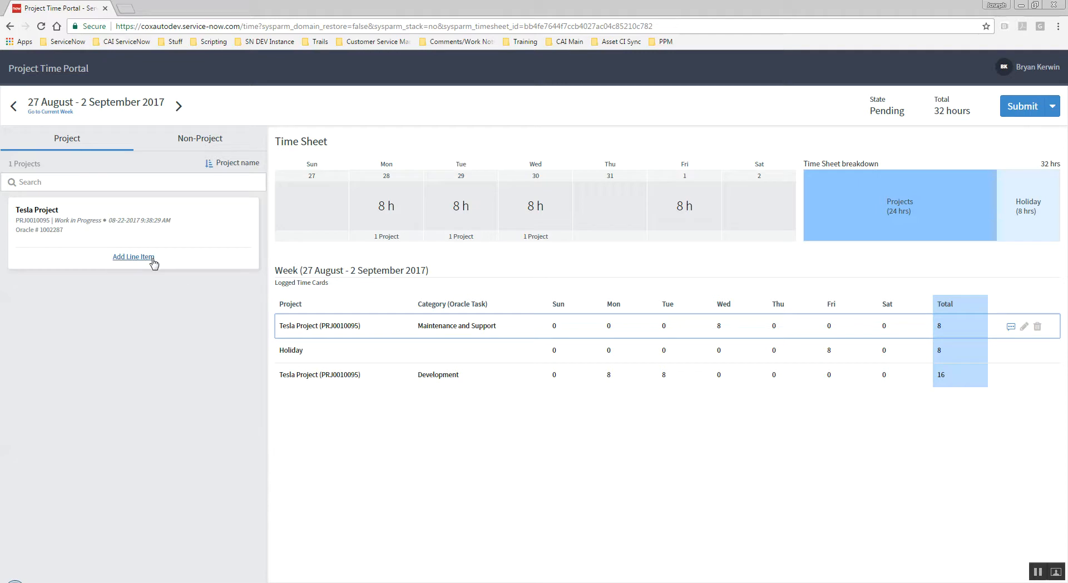
Quick-add 8 hours of Development to the Tesla Project for Monday - Friday.
{"action": "left_click", "coordinate": [146, 262]}
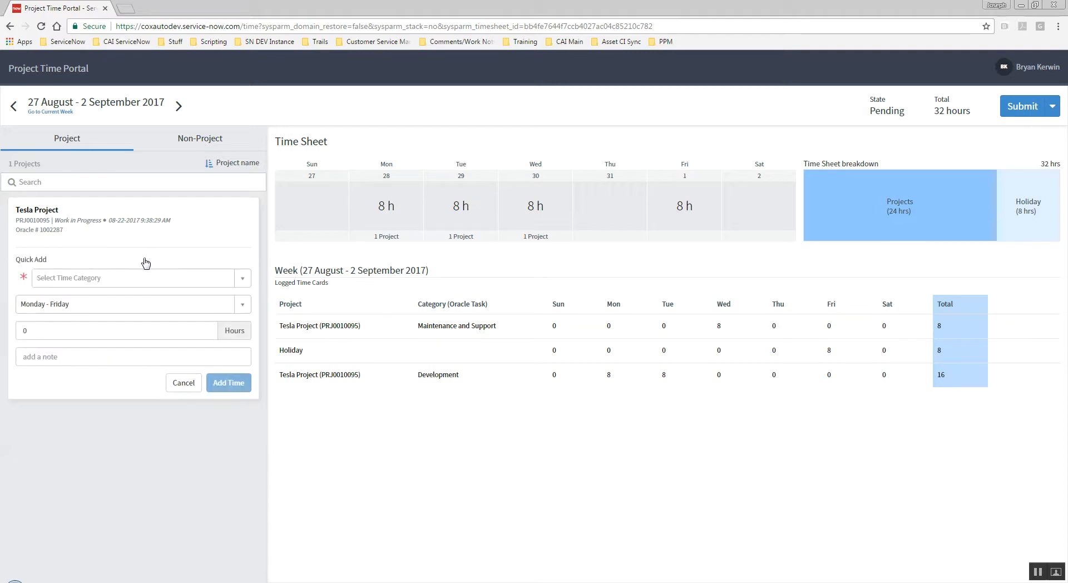
{"action": "left_click", "coordinate": [243, 283]}
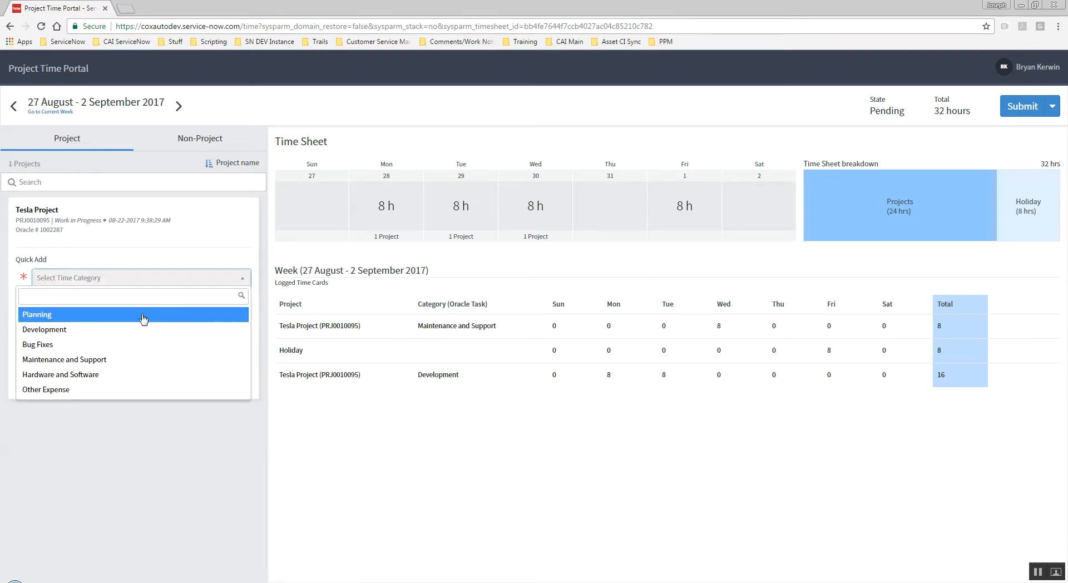
{"action": "left_click", "coordinate": [130, 329]}
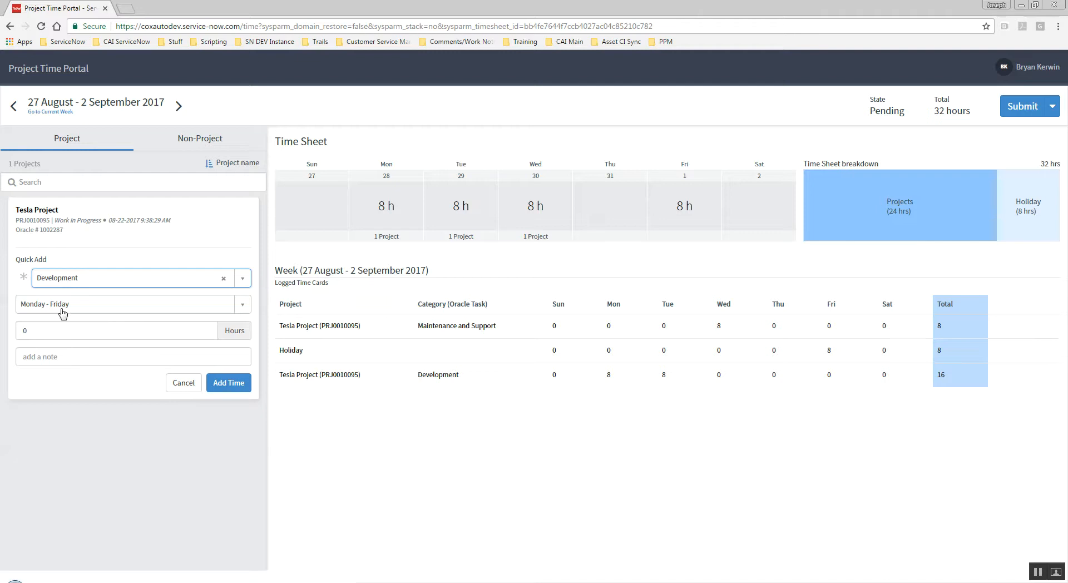
{"action": "double_click", "coordinate": [33, 331]}
{"action": "key", "text": "BackSpace"}
{"action": "type", "text": "8"}
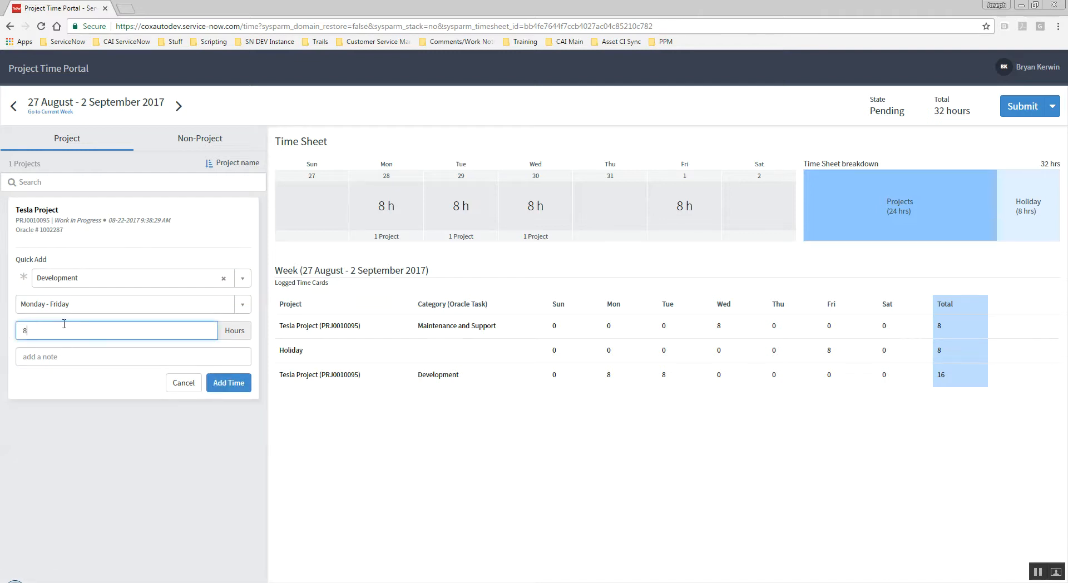
{"action": "left_click", "coordinate": [226, 383]}
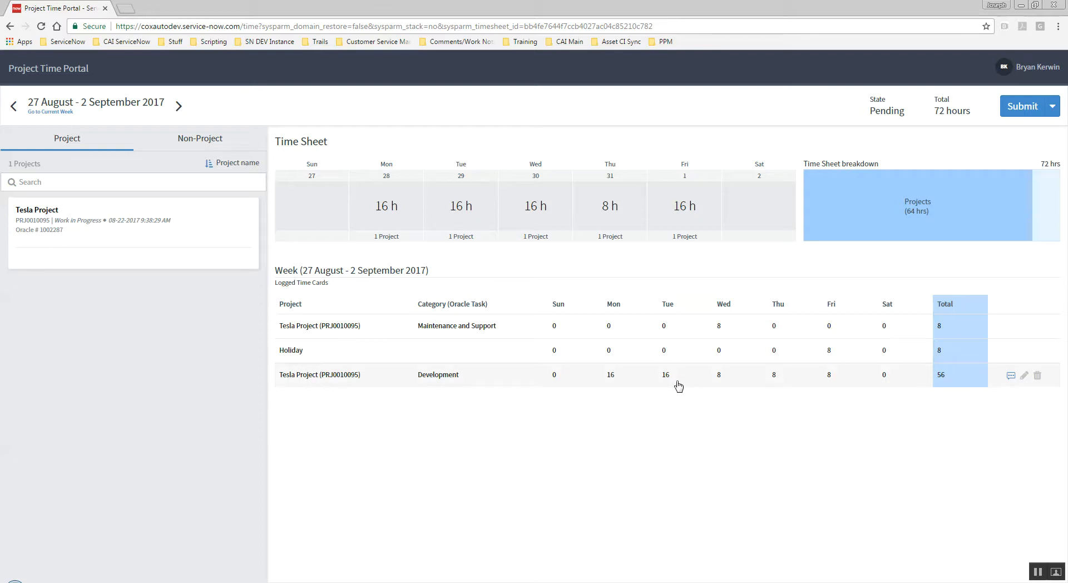
Delete the Tesla Project Development line from the week.
{"action": "left_click", "coordinate": [1036, 377]}
{"action": "left_click", "coordinate": [578, 132]}
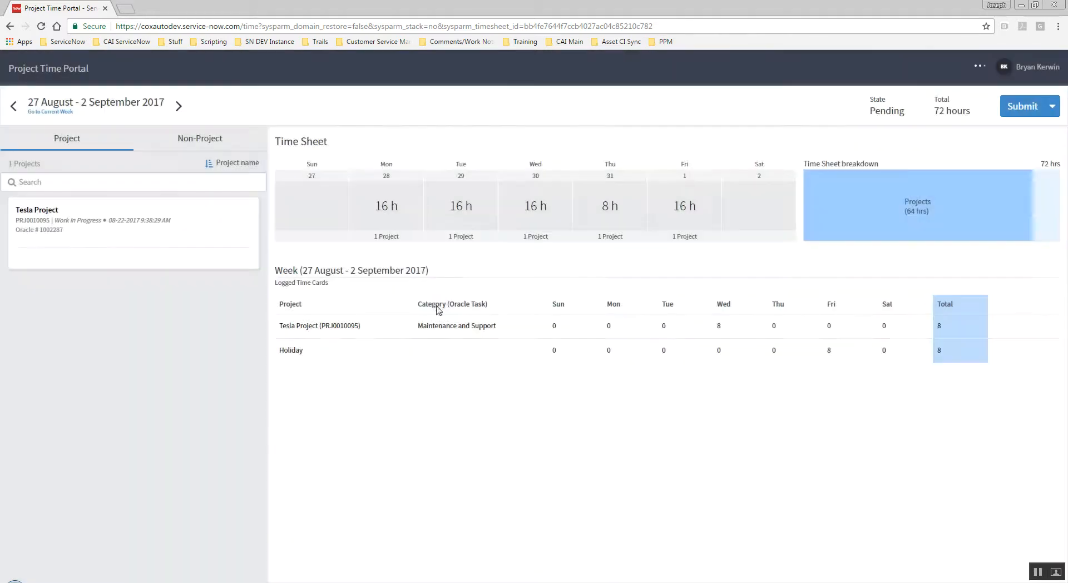
Quick-add 8 hours of Development to the Tesla Project for Monday.
{"action": "left_click", "coordinate": [146, 262]}
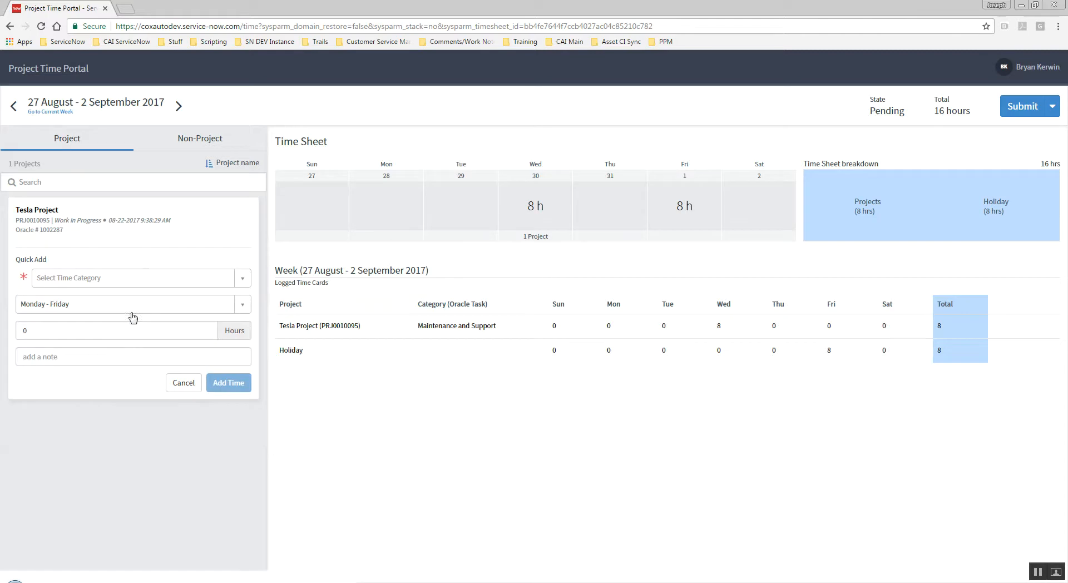
{"action": "left_click", "coordinate": [242, 278]}
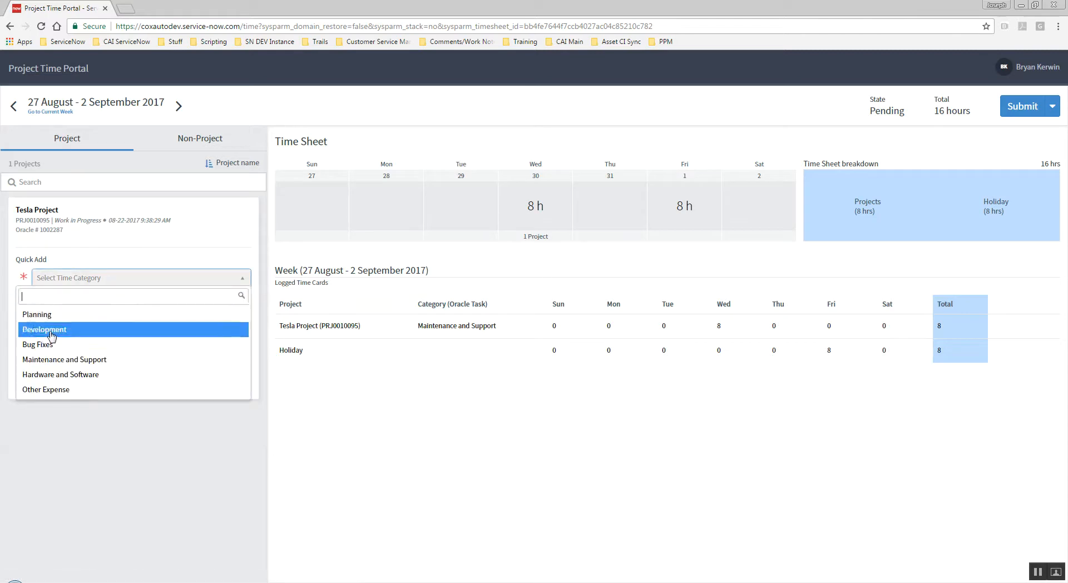
{"action": "left_click", "coordinate": [51, 333]}
{"action": "left_click", "coordinate": [241, 304]}
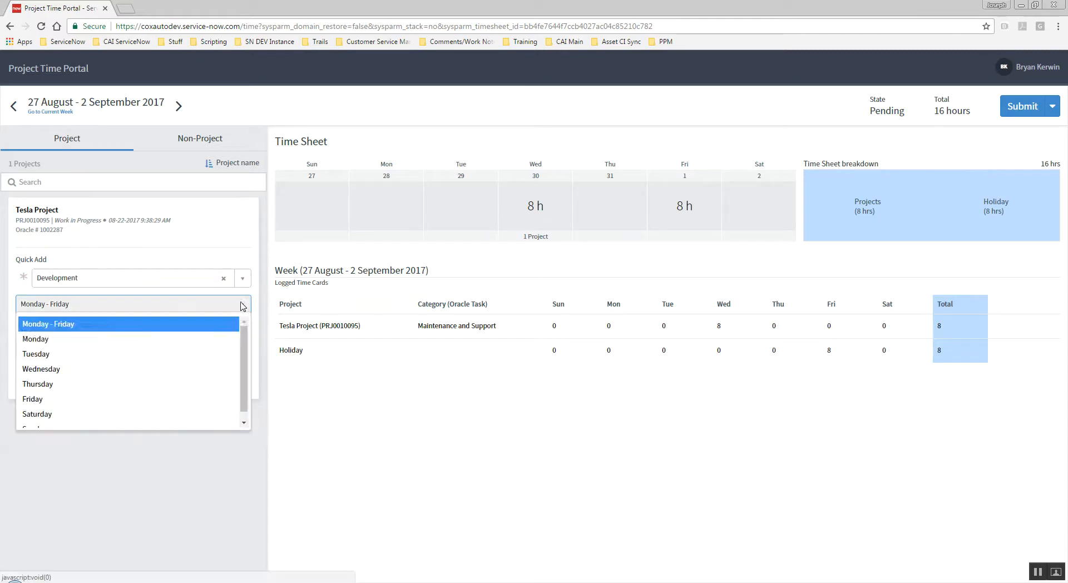
{"action": "left_click", "coordinate": [48, 339]}
{"action": "key", "text": "Tab"}
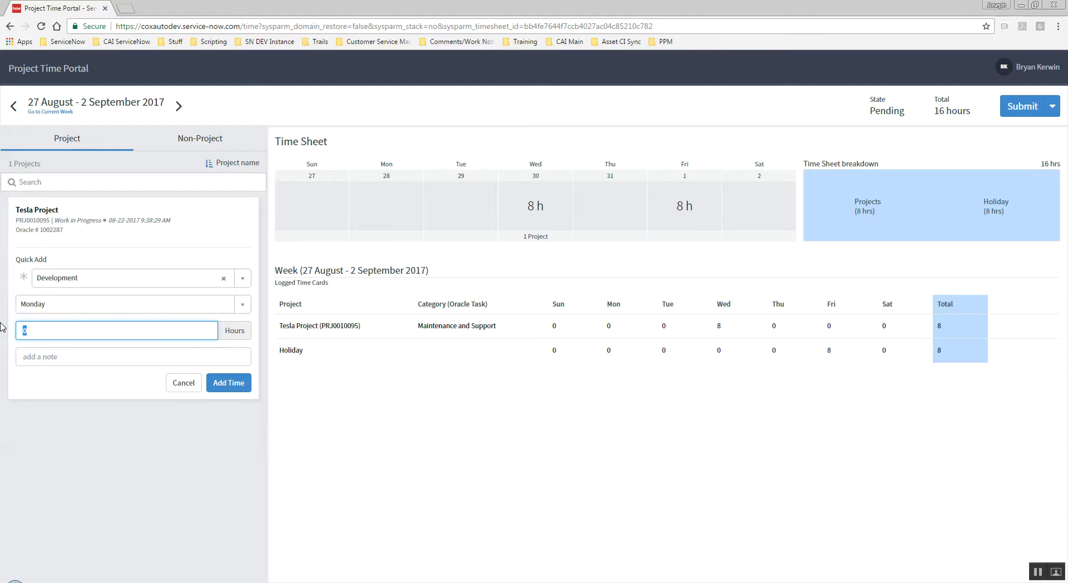
{"action": "key", "text": "Tab"}
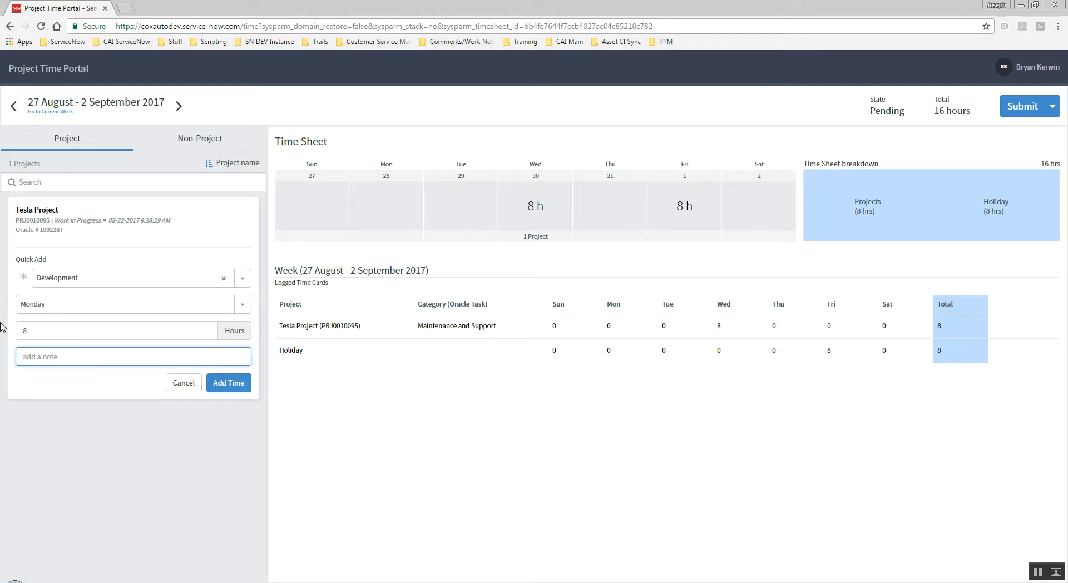
{"action": "type", "text": "Filled in for Jim"}
{"action": "left_click", "coordinate": [228, 383]}
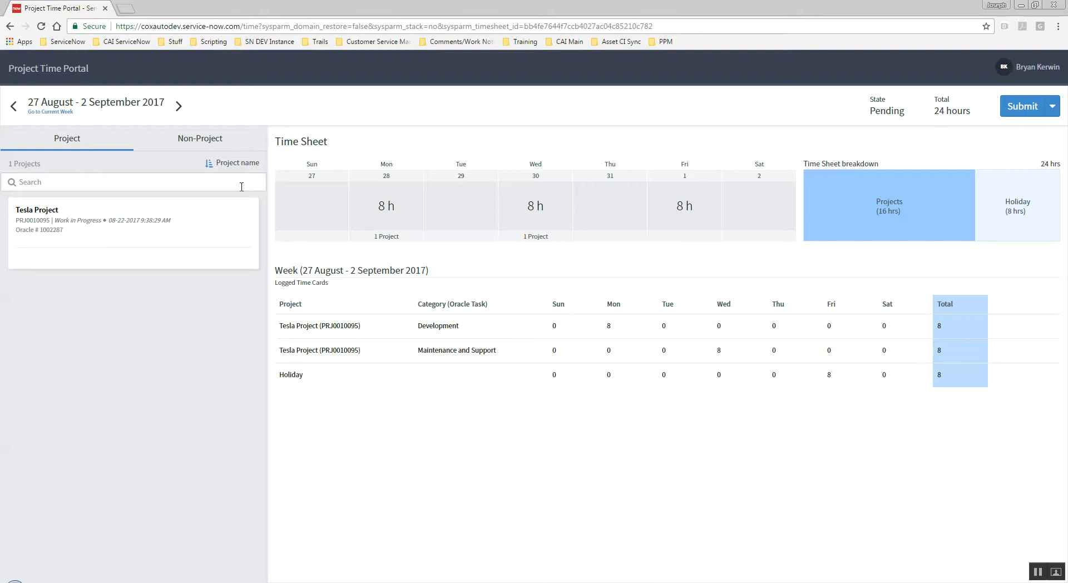
Add a PTO line item to the week from the non-project list.
{"action": "left_click", "coordinate": [205, 142]}
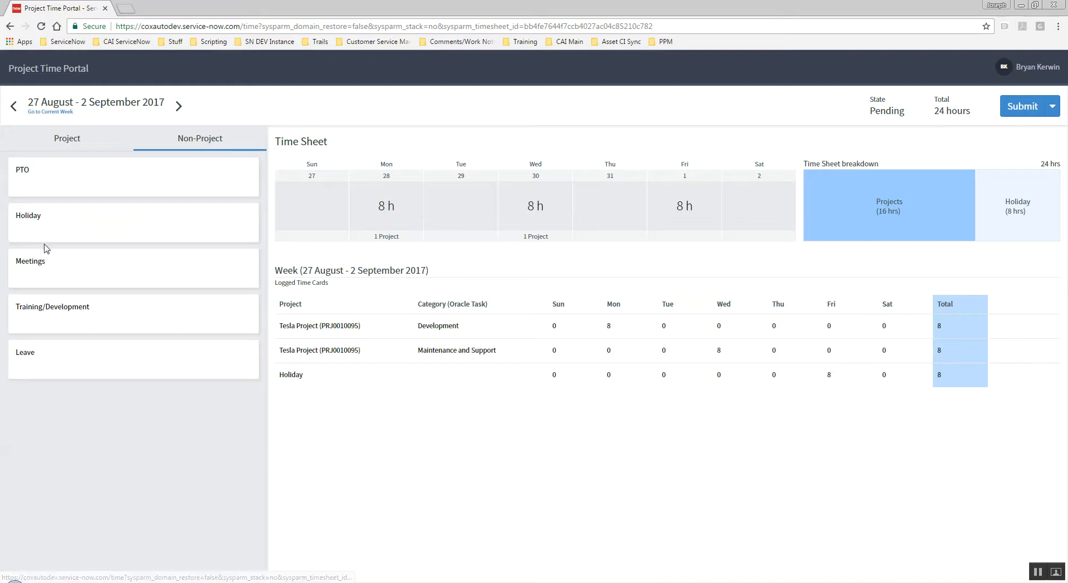
{"action": "left_click", "coordinate": [134, 185]}
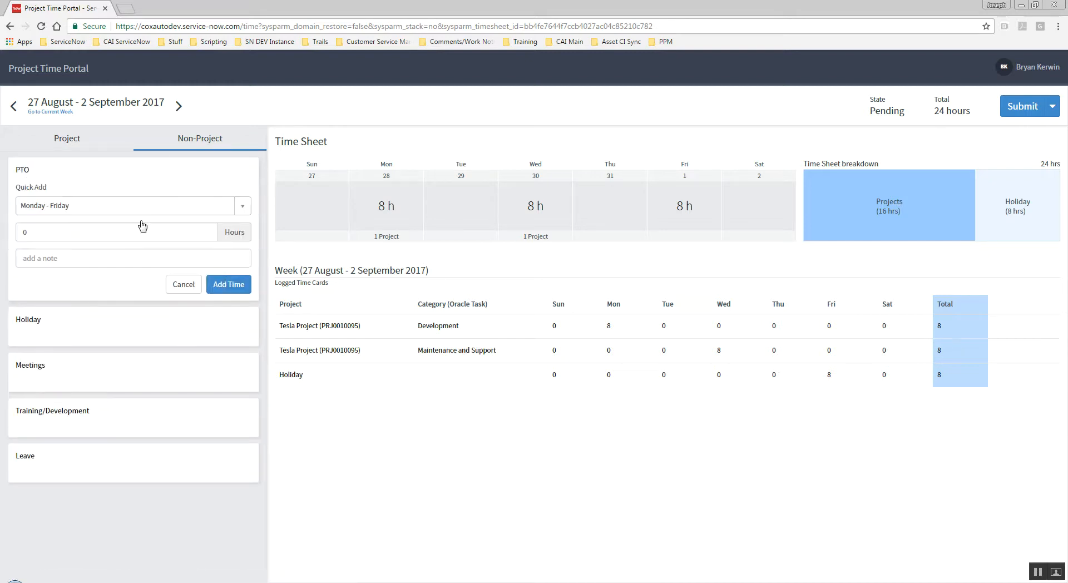
{"action": "left_click", "coordinate": [228, 283]}
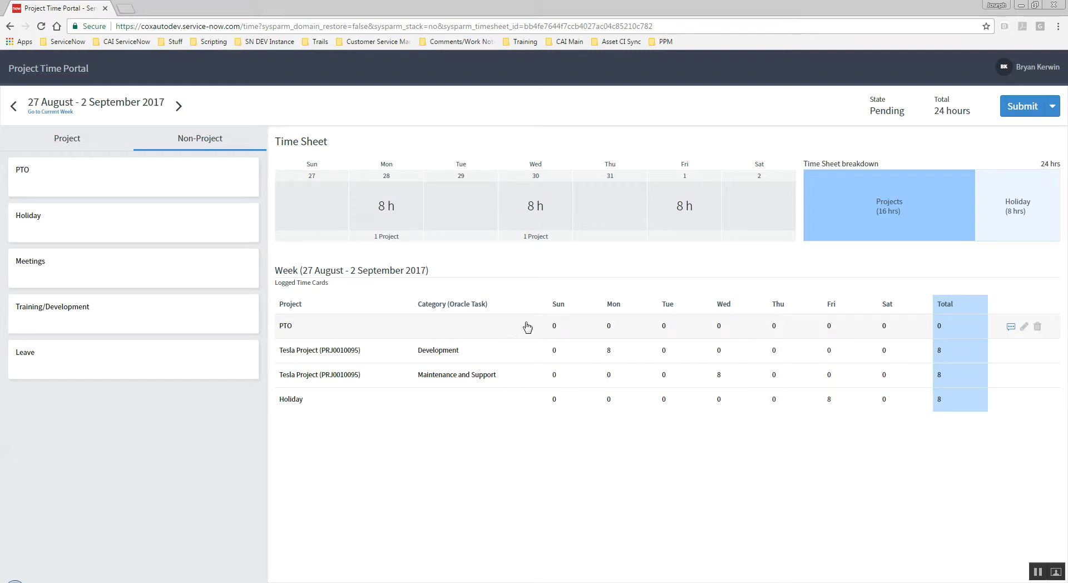
Enter 8 hours of PTO on Tuesday and on Thursday and save the line.
{"action": "left_click", "coordinate": [660, 330]}
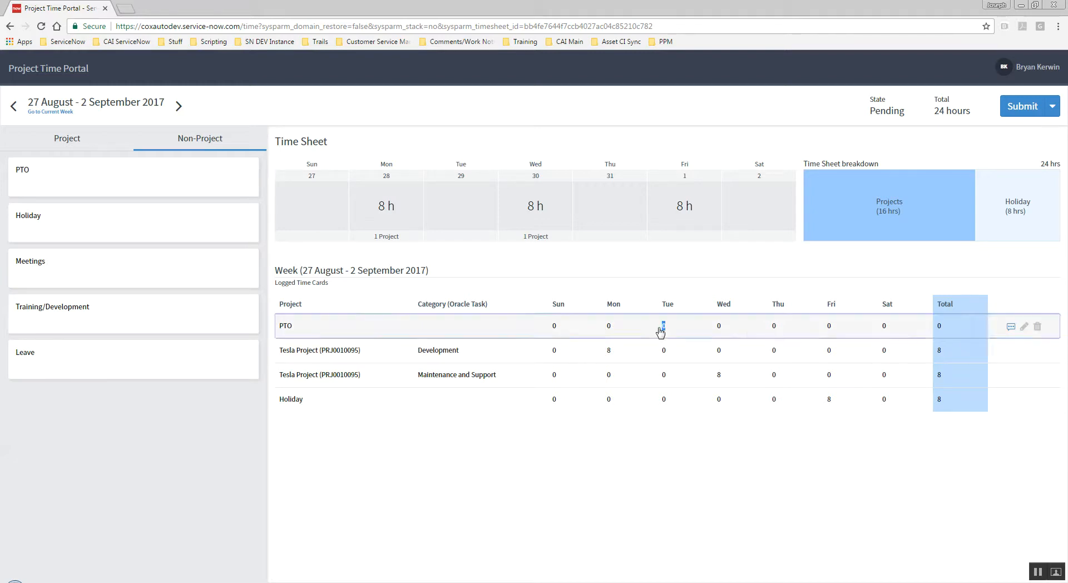
{"action": "type", "text": "8"}
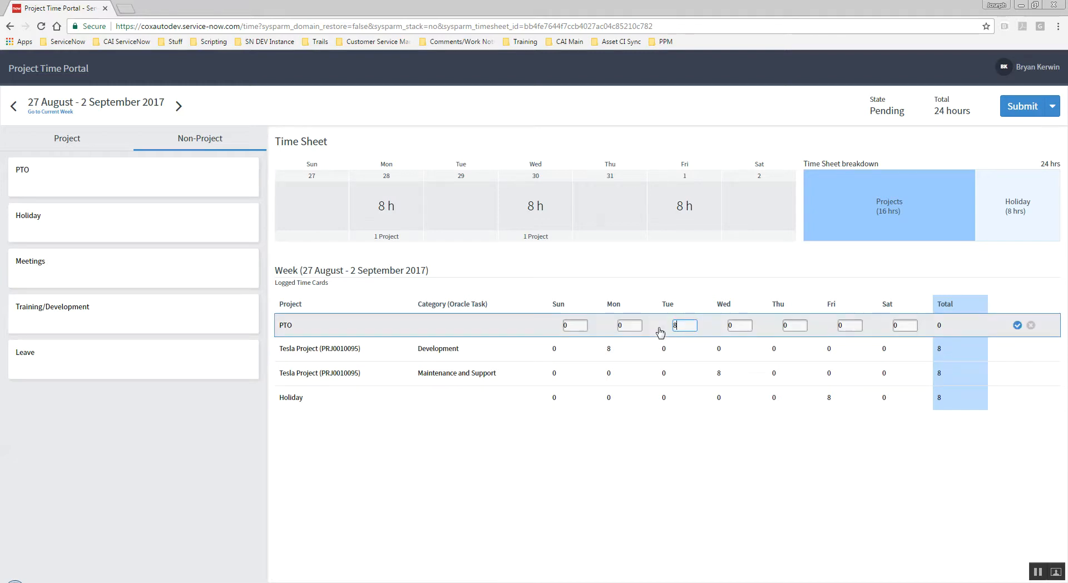
{"action": "key", "text": "Tab"}
{"action": "key", "text": "Tab"}
{"action": "type", "text": "8"}
{"action": "key", "text": "Return"}
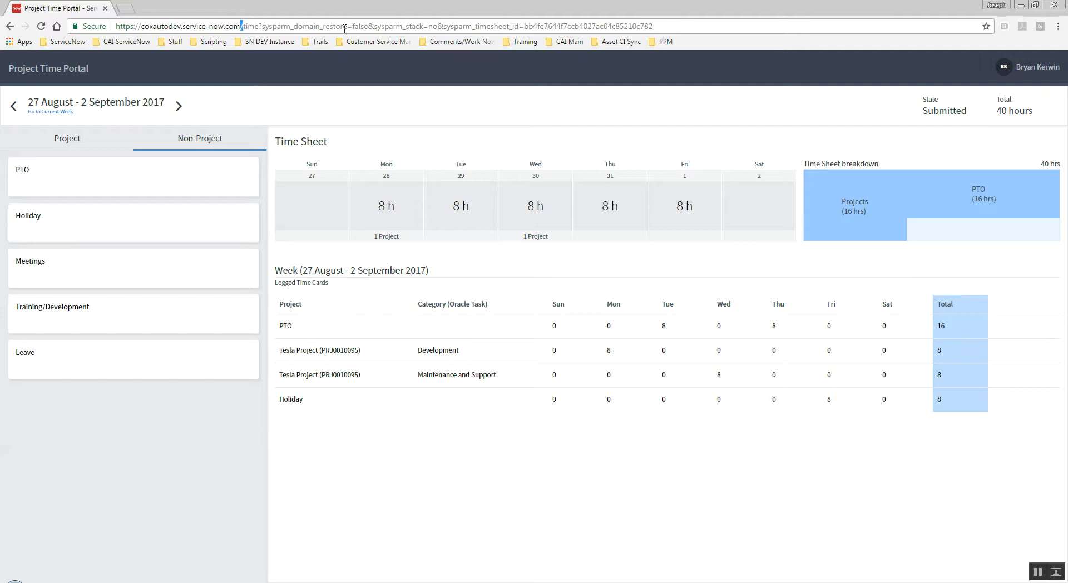
Go to the instance's ServiceNow home page by trimming the address to the base URL.
{"action": "left_click_drag", "start_coordinate": [345, 29], "coordinate": [890, 41]}
{"action": "key", "text": "BackSpace"}
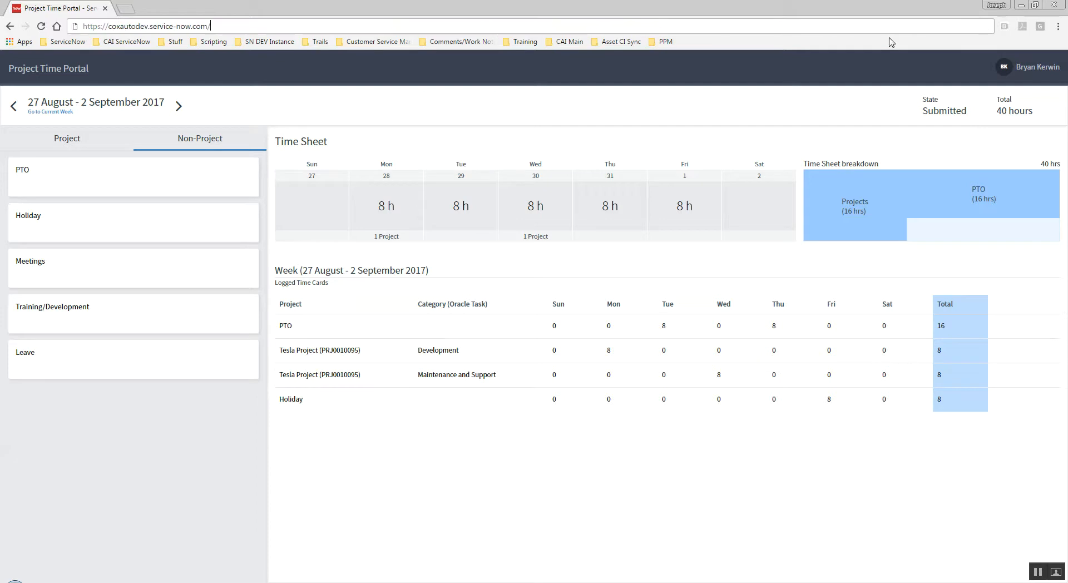
{"action": "key", "text": "Return"}
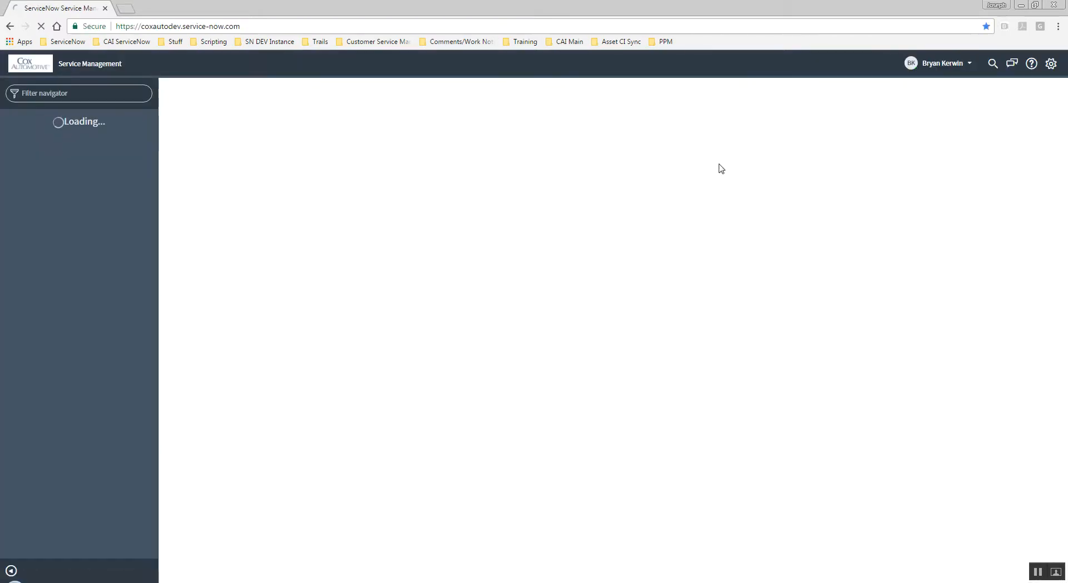
Impersonate the time sheet approver chosen from the recent impersonations list.
{"action": "left_click", "coordinate": [969, 65]}
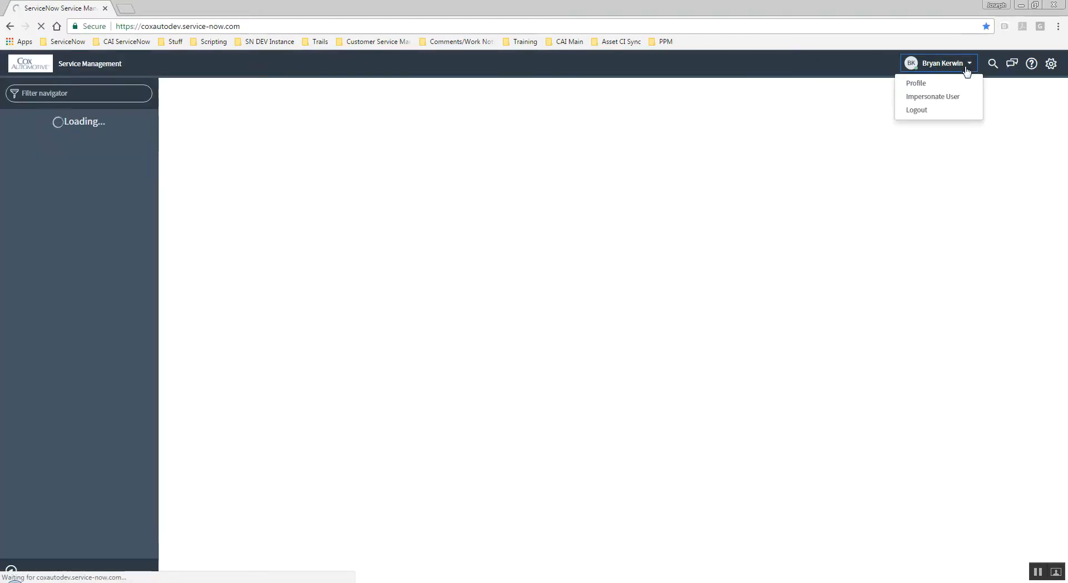
{"action": "left_click", "coordinate": [932, 98]}
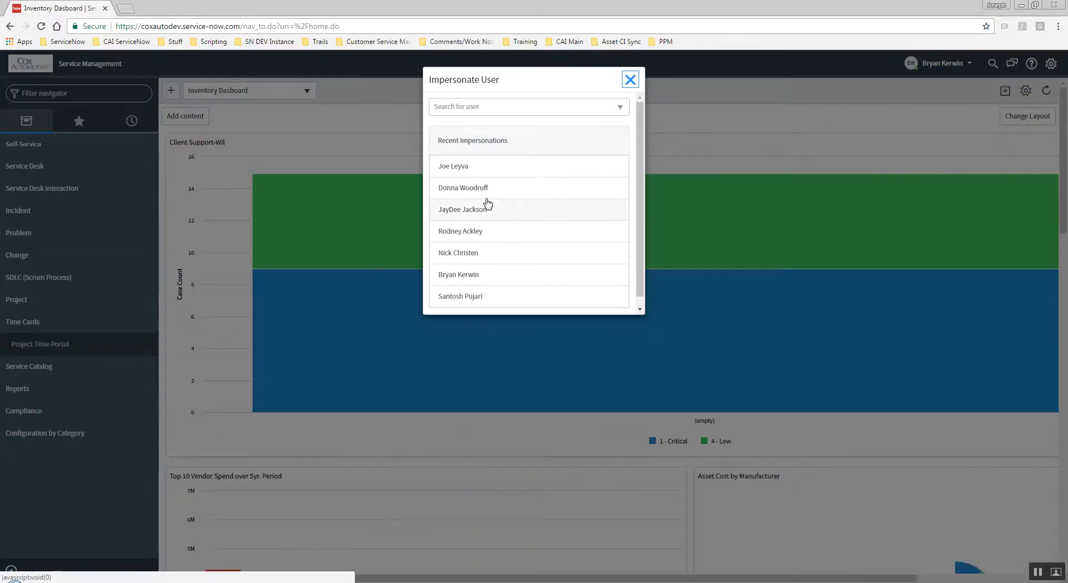
{"action": "left_click", "coordinate": [482, 212]}
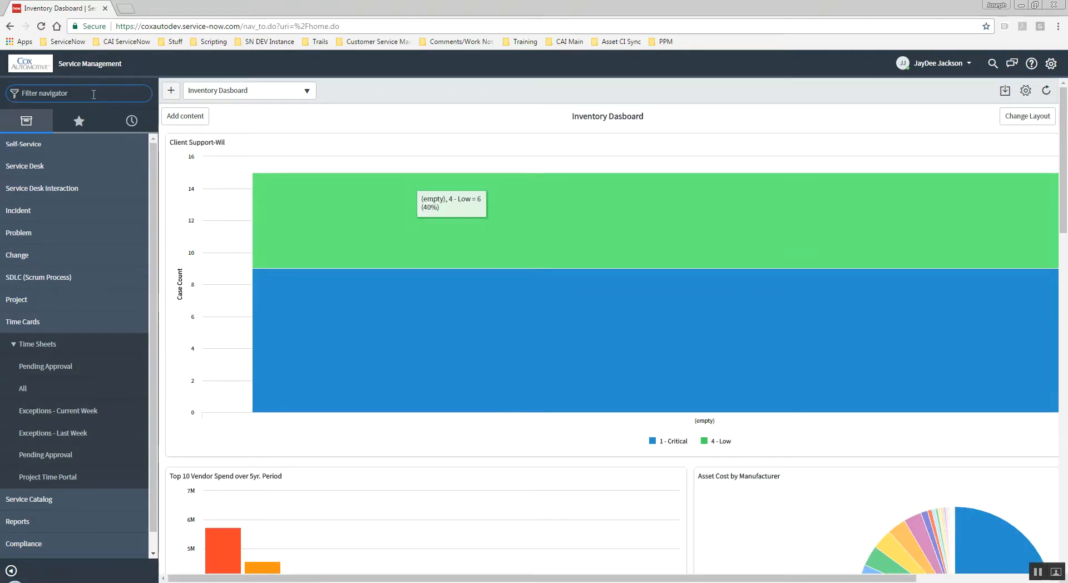
Filter the navigator for time sheets and open the Pending Approval list.
{"action": "type", "text": "time she"}
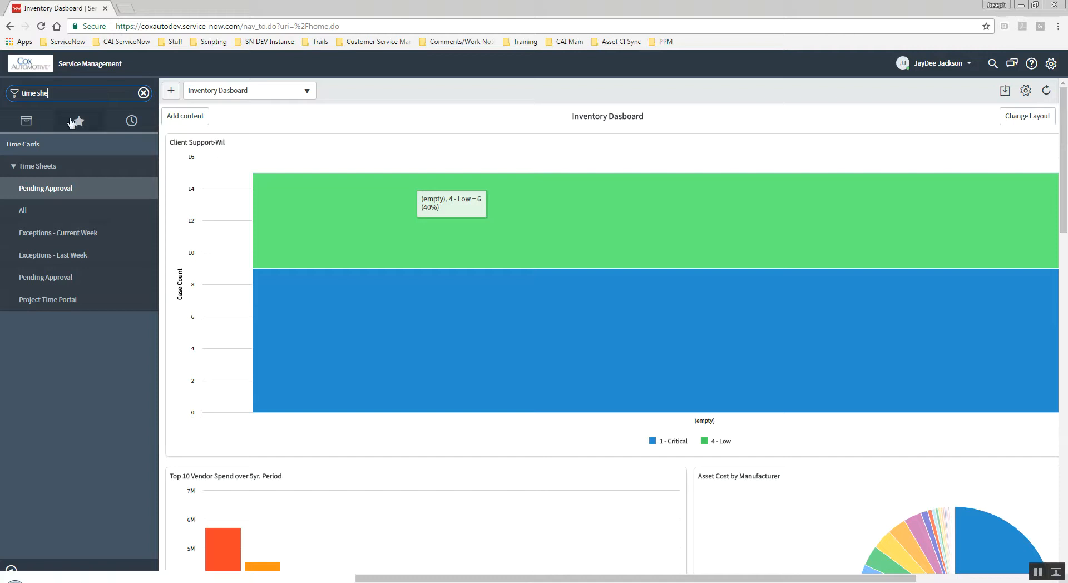
{"action": "left_click", "coordinate": [67, 191]}
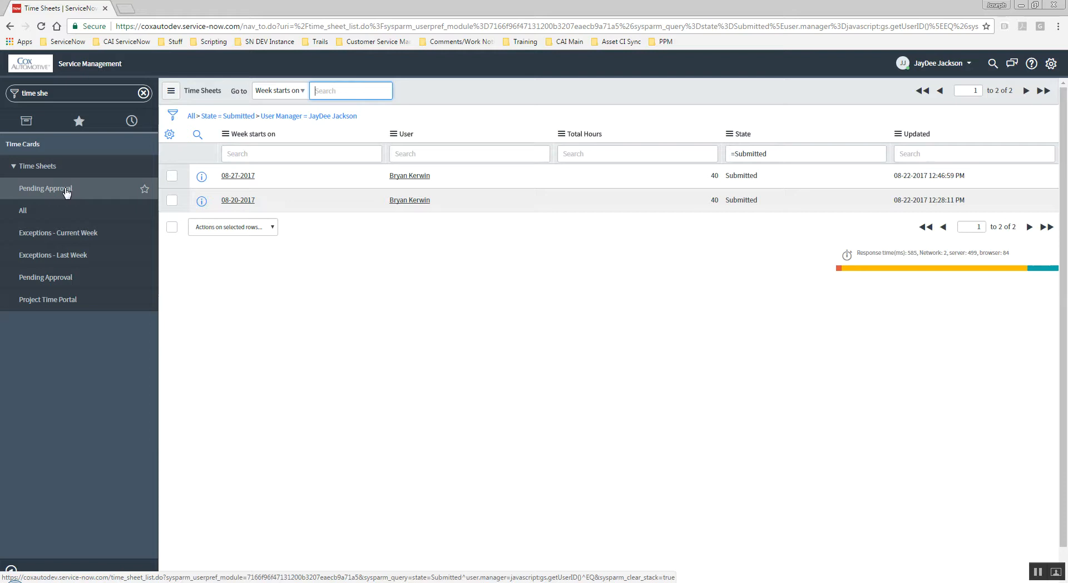
Select both submitted time sheets, open the actions-on-selected-rows menu, then clear the selection.
{"action": "left_click", "coordinate": [305, 305]}
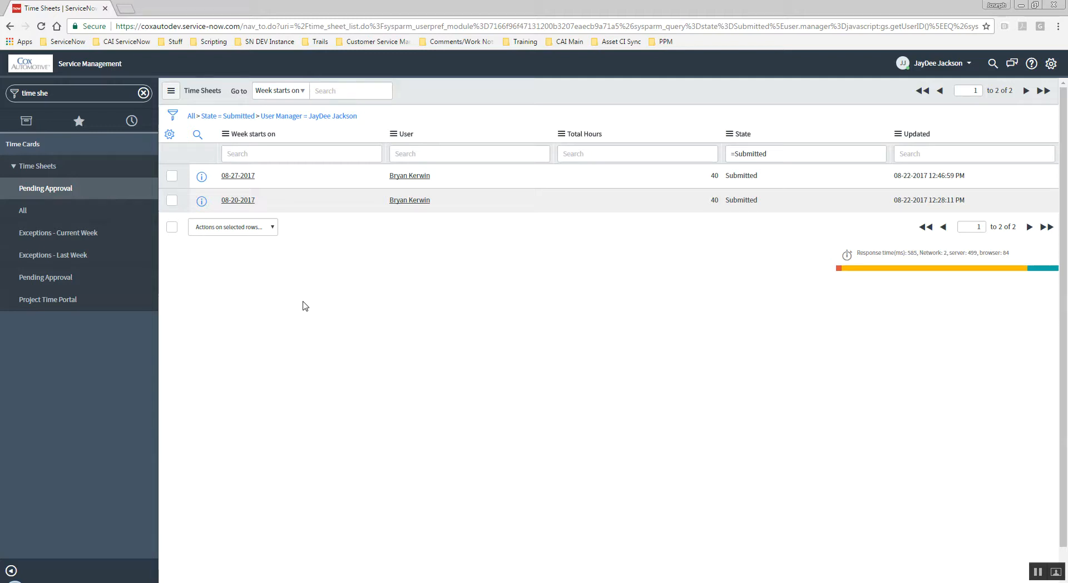
{"action": "left_click", "coordinate": [172, 176]}
{"action": "left_click", "coordinate": [172, 201]}
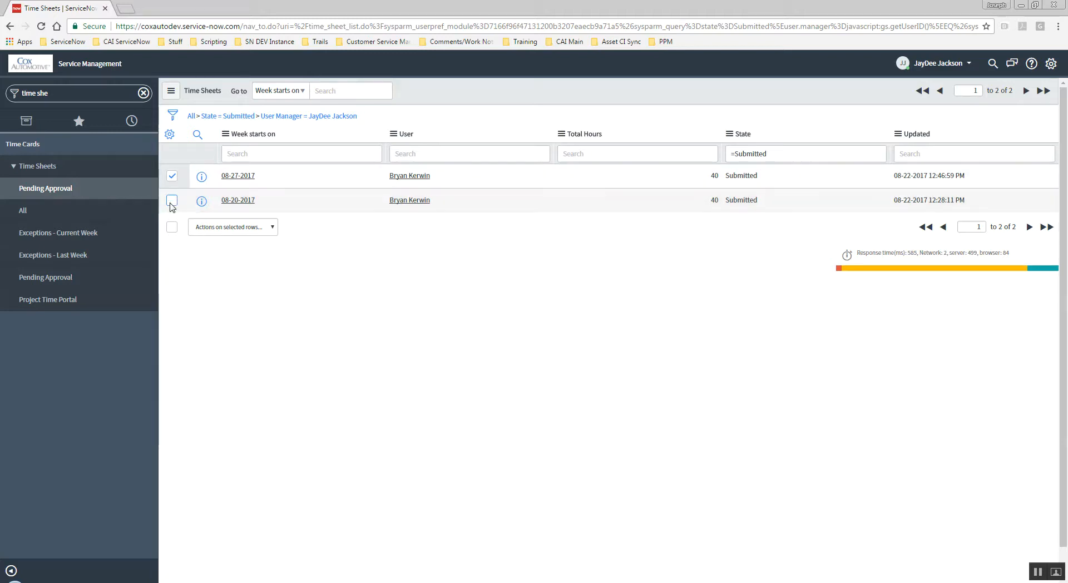
{"action": "left_click", "coordinate": [273, 228]}
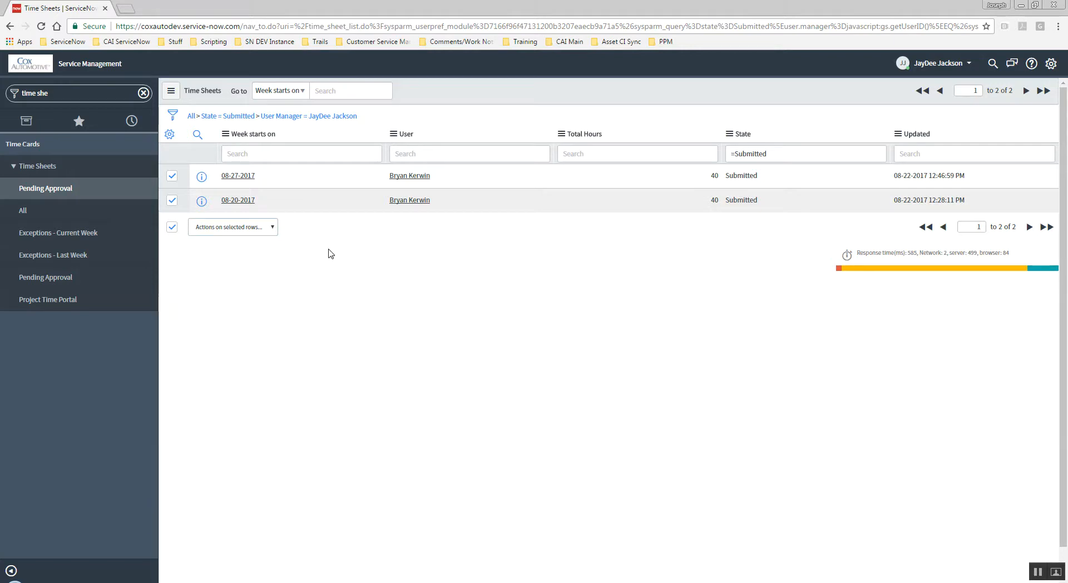
{"action": "left_click", "coordinate": [306, 233]}
{"action": "left_click", "coordinate": [172, 200]}
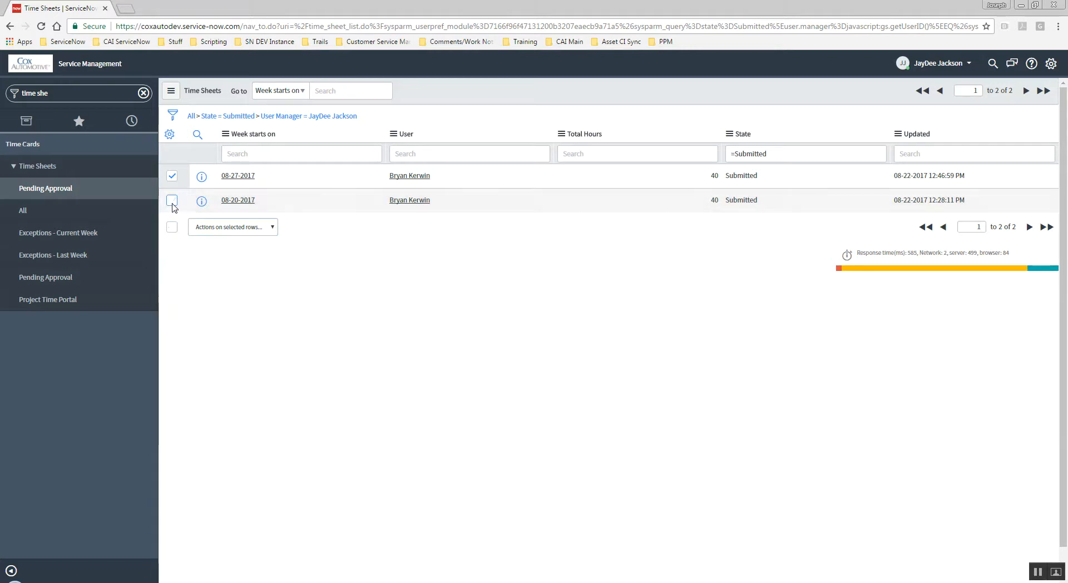
{"action": "left_click", "coordinate": [172, 176]}
Open the 08-27-2017 time sheet and approve it.
{"action": "left_click", "coordinate": [234, 177]}
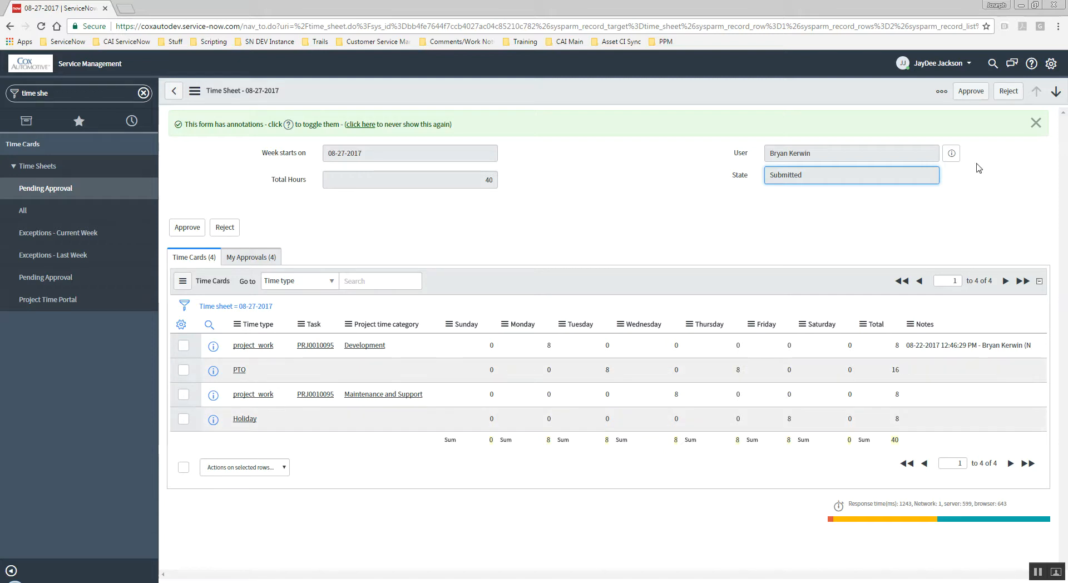
{"action": "left_click", "coordinate": [969, 93]}
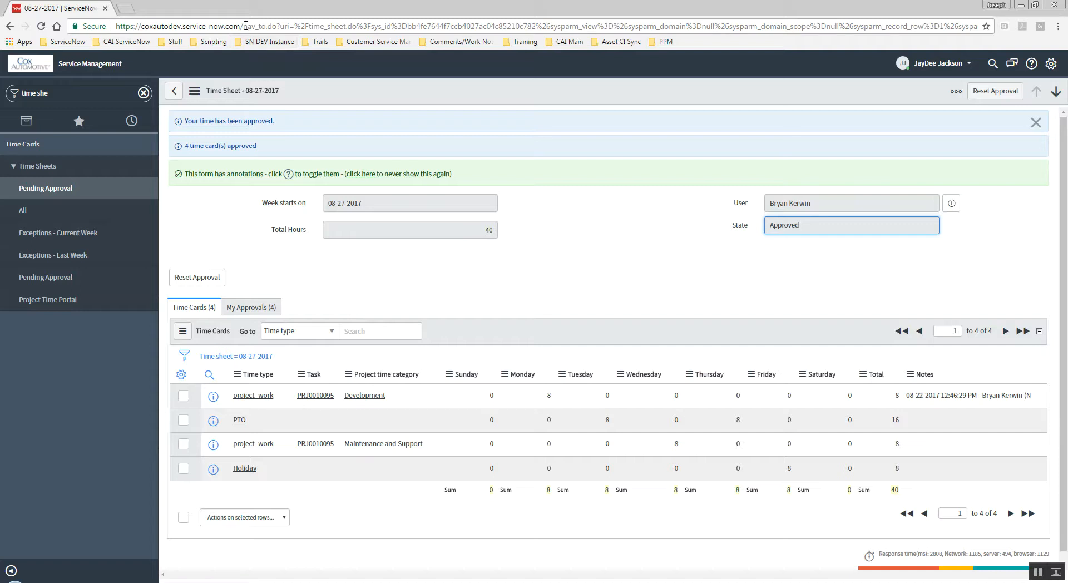
Go to the ess service portal by replacing the address path with ess.
{"action": "left_click_drag", "start_coordinate": [245, 26], "coordinate": [979, 25]}
{"action": "key", "text": "BackSpace"}
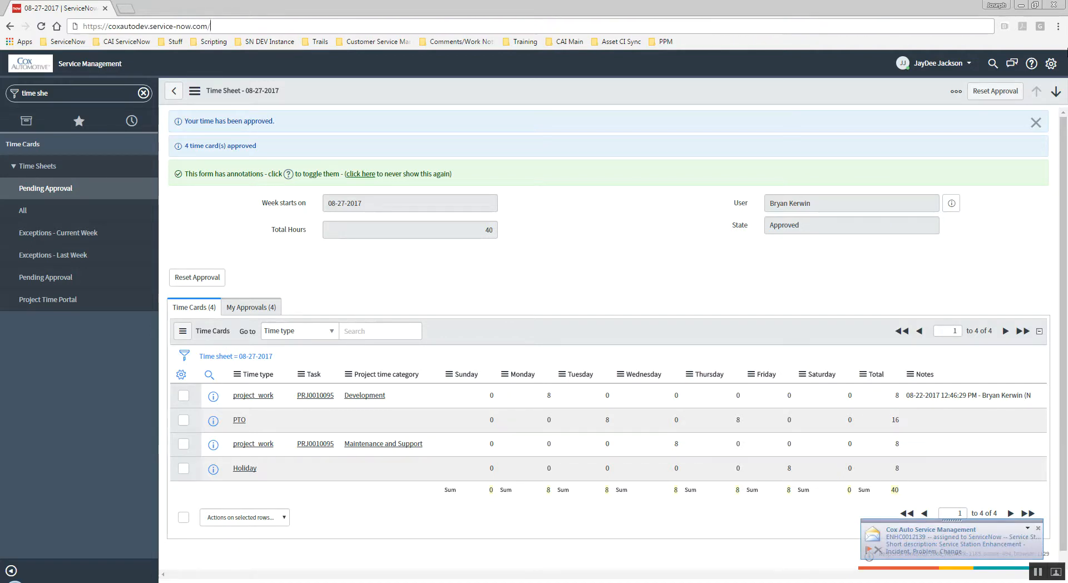
{"action": "type", "text": "ess"}
{"action": "key", "text": "Return"}
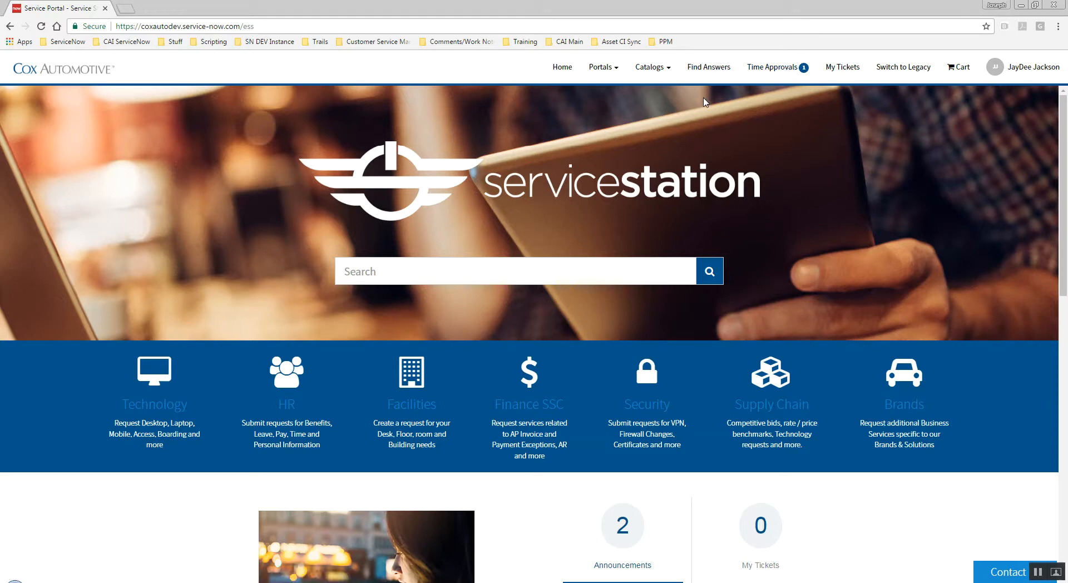
Open the pending 08-20-2017 time sheet from the Time Approvals menu.
{"action": "left_click", "coordinate": [781, 69]}
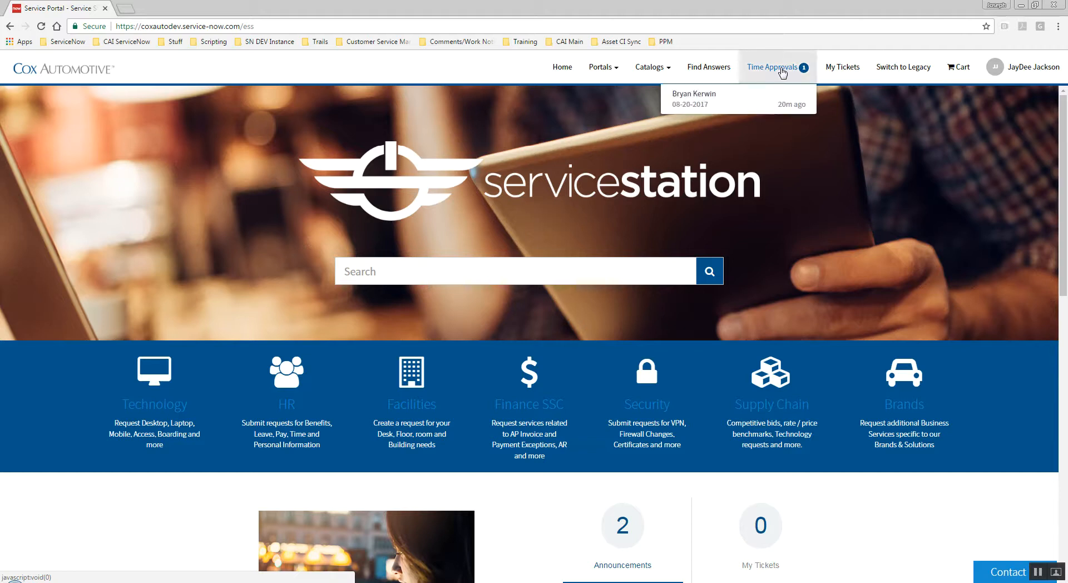
{"action": "left_click", "coordinate": [746, 98]}
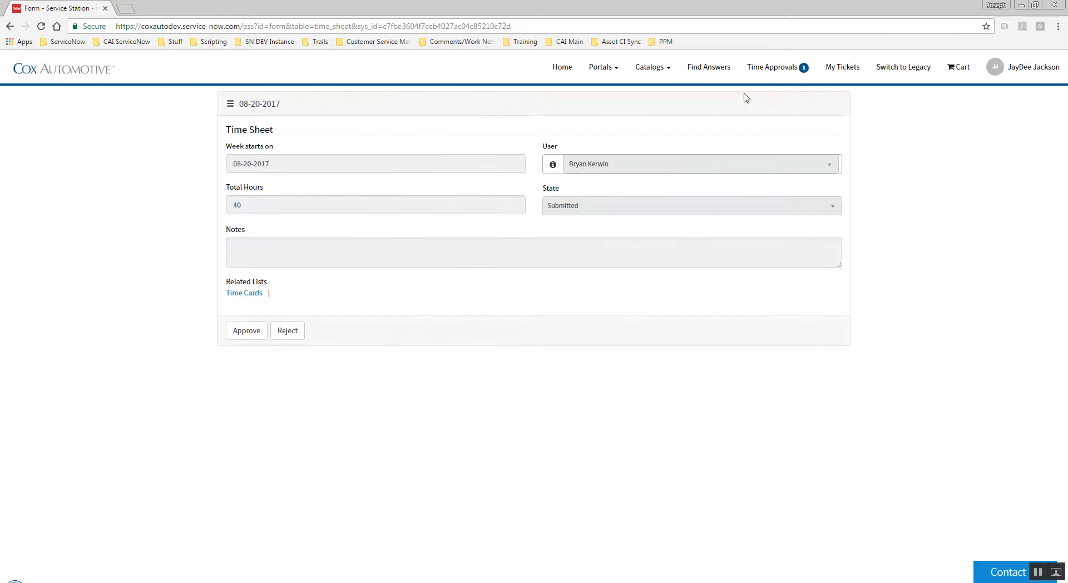